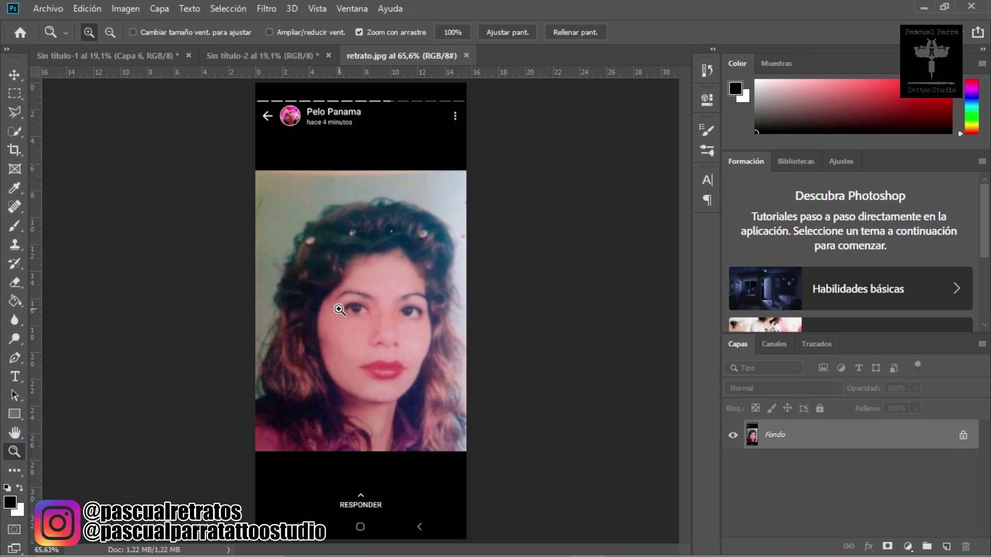
- Crop retrato.jpg to the portrait photo, removing the black phone-screen areas above and below it
{"action": "left_click_drag", "start_coordinate": [361, 317], "coordinate": [453, 306]}
{"action": "scroll", "coordinate": [451, 303], "scroll_direction": "down", "scroll_amount": 4}
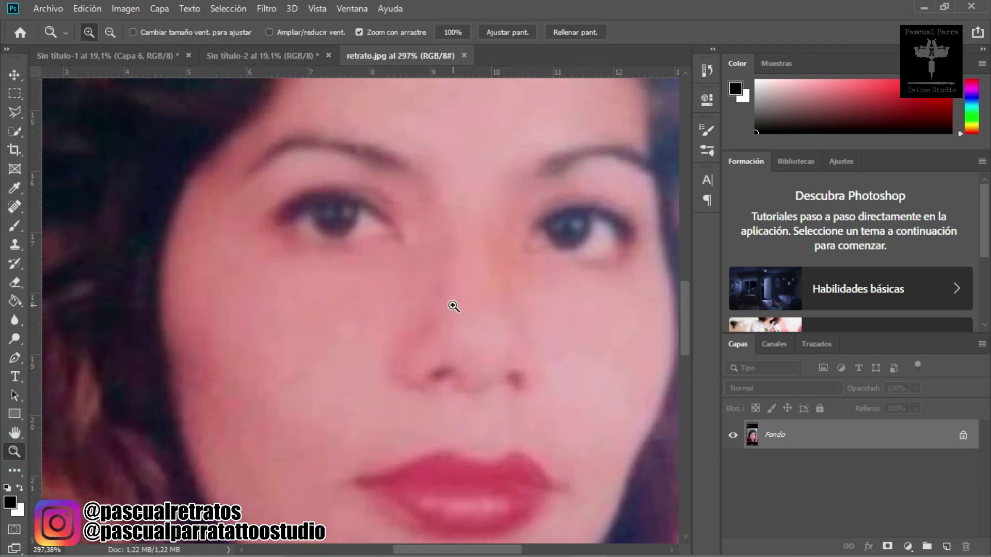
{"action": "scroll", "coordinate": [452, 306], "scroll_direction": "up", "scroll_amount": 3}
{"action": "scroll", "coordinate": [452, 305], "scroll_direction": "down", "scroll_amount": 1}
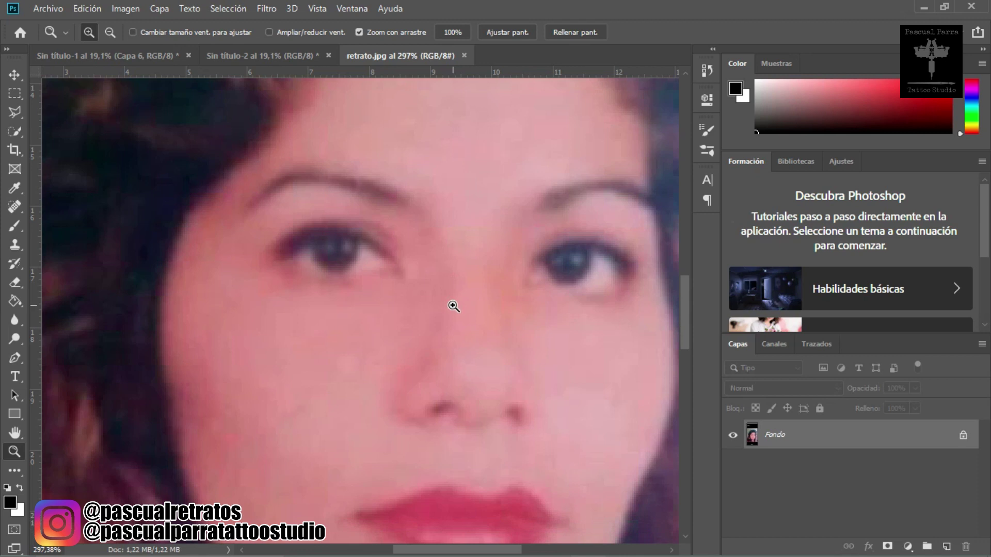
{"action": "left_click", "coordinate": [505, 33]}
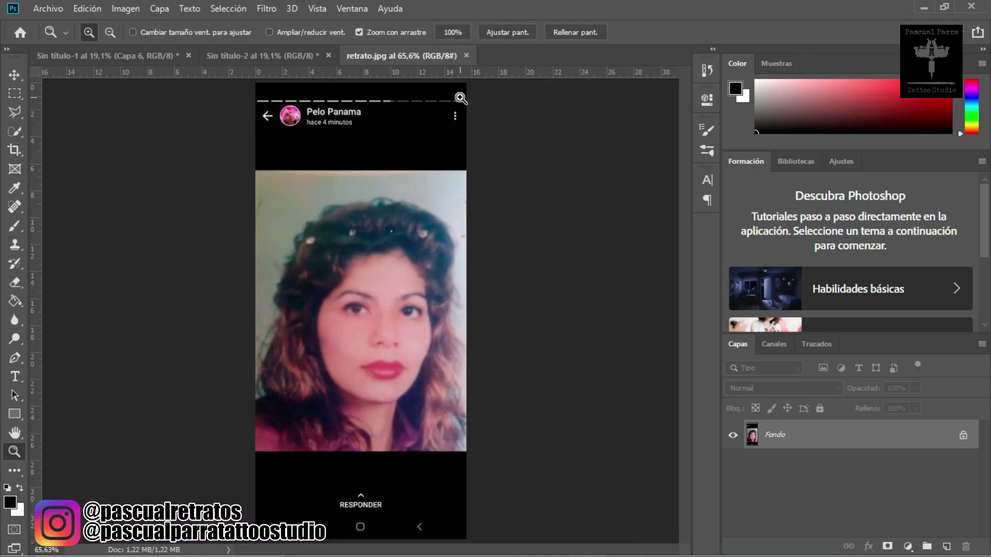
{"action": "left_click", "coordinate": [14, 150]}
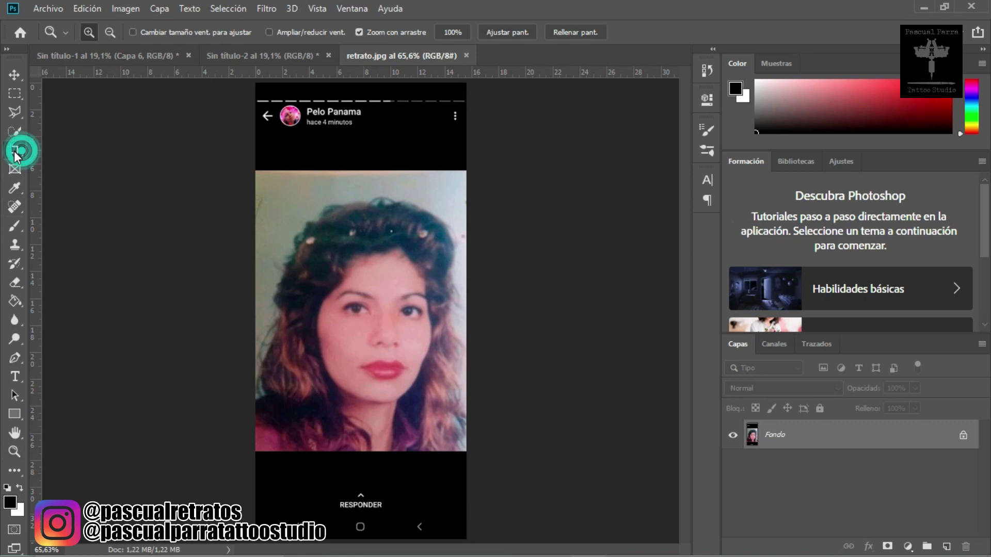
{"action": "left_click_drag", "start_coordinate": [361, 82], "coordinate": [360, 127]}
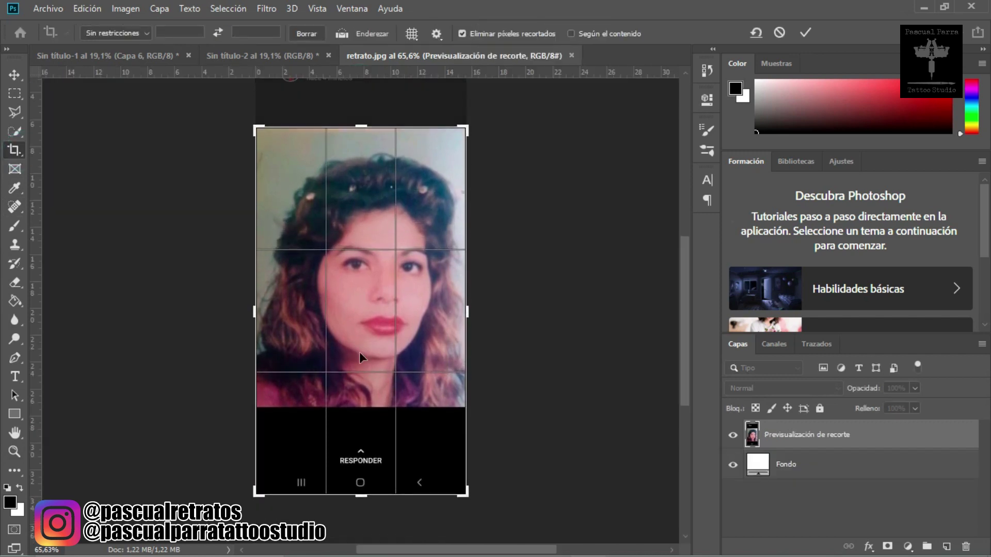
{"action": "left_click_drag", "start_coordinate": [362, 497], "coordinate": [364, 453]}
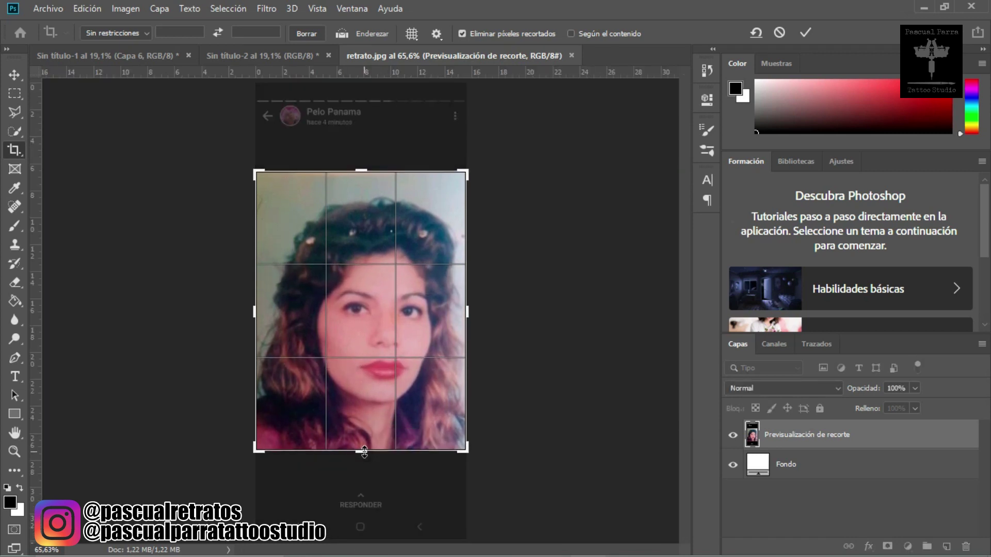
{"action": "key", "text": "Return"}
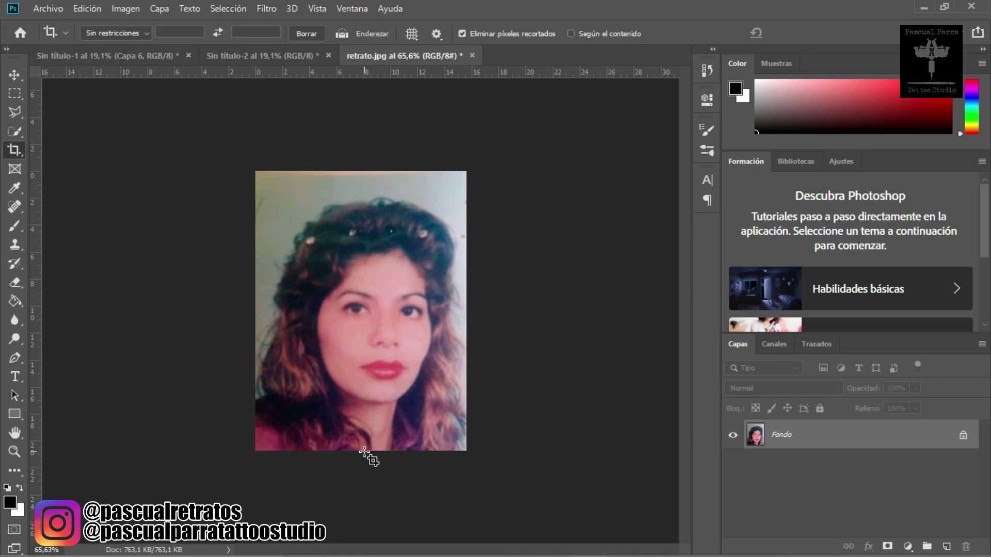
- Apply a Levels adjustment to the portrait, raising the shadow input slightly and setting the midtone input to 1,11
{"action": "left_click", "coordinate": [15, 452]}
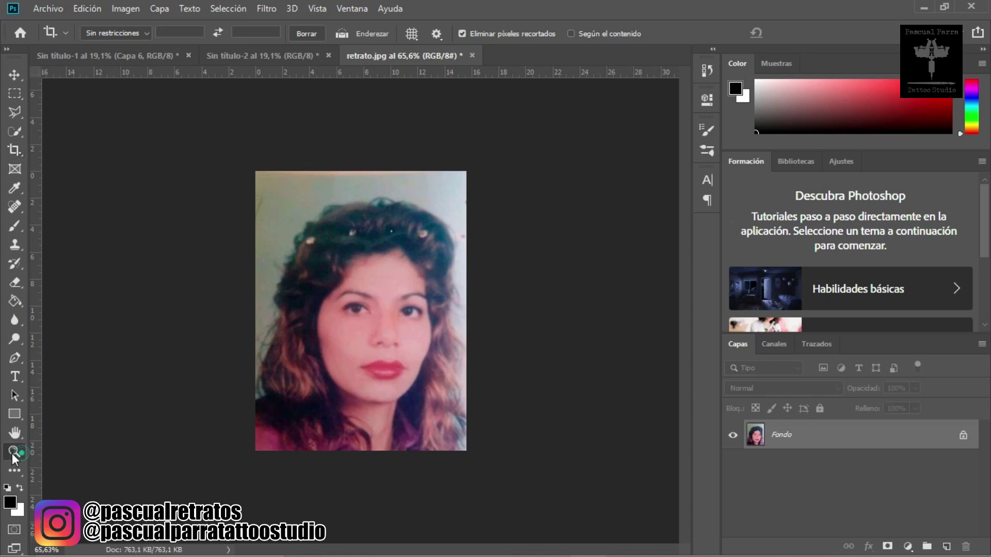
{"action": "left_click", "coordinate": [517, 33]}
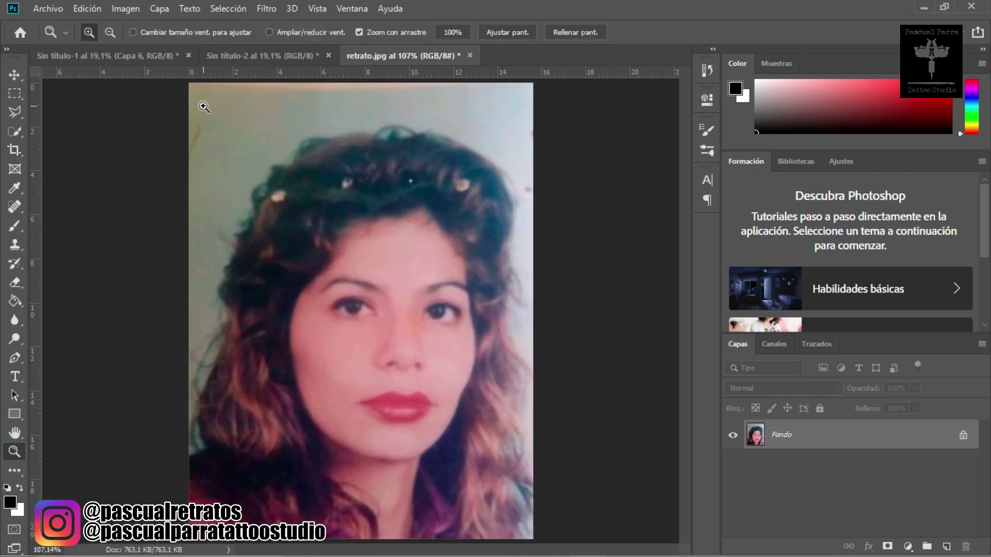
{"action": "left_click", "coordinate": [132, 12]}
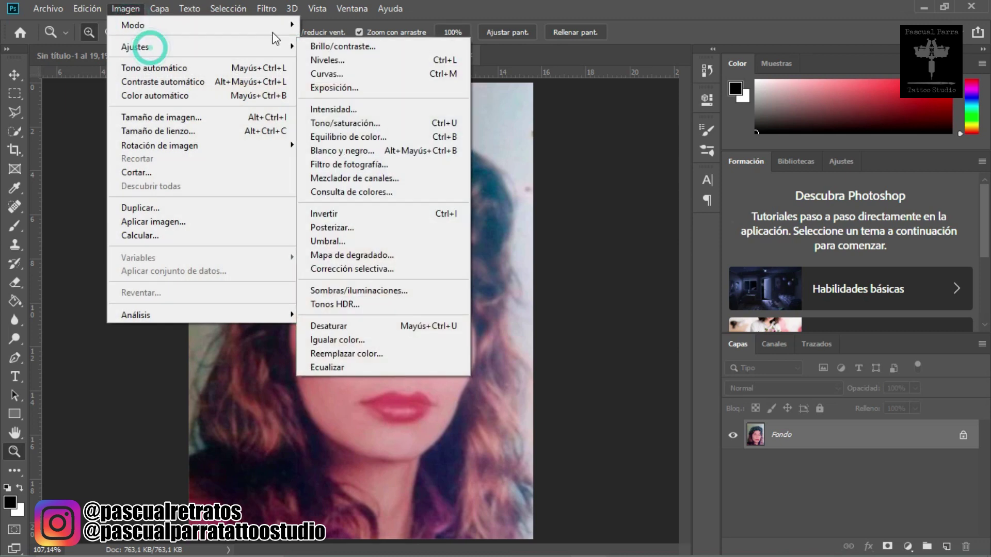
{"action": "mouse_move", "coordinate": [265, 46]}
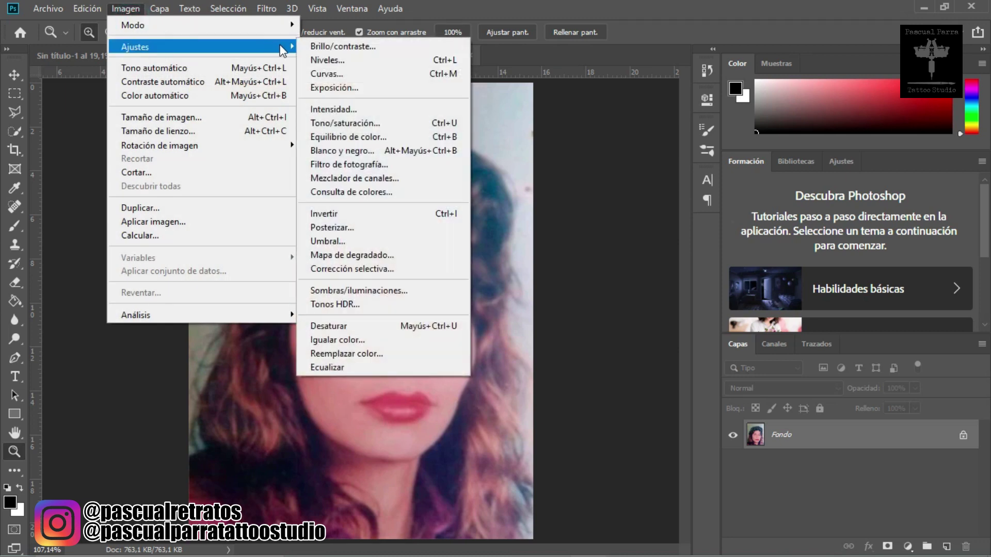
{"action": "left_click", "coordinate": [318, 61]}
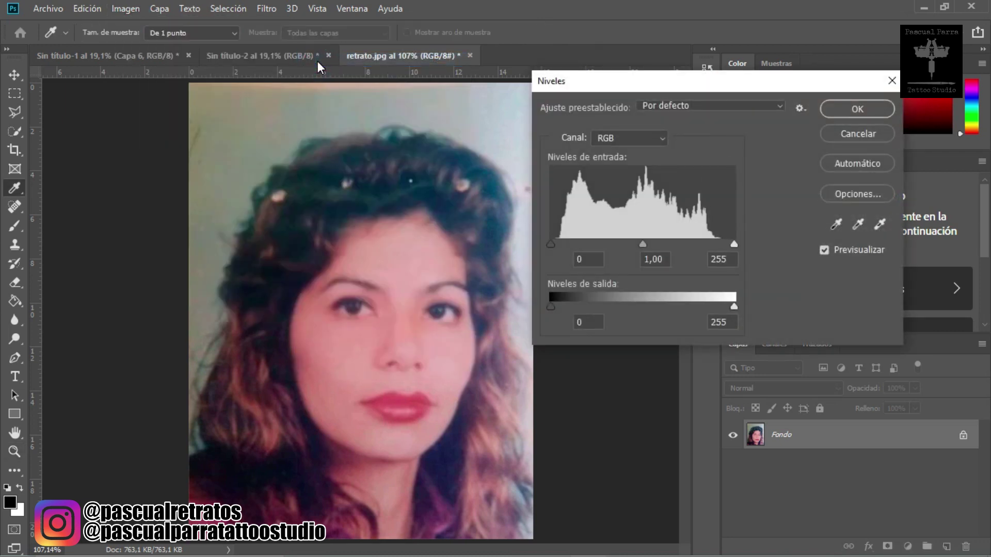
{"action": "left_click_drag", "start_coordinate": [551, 245], "coordinate": [553, 246]}
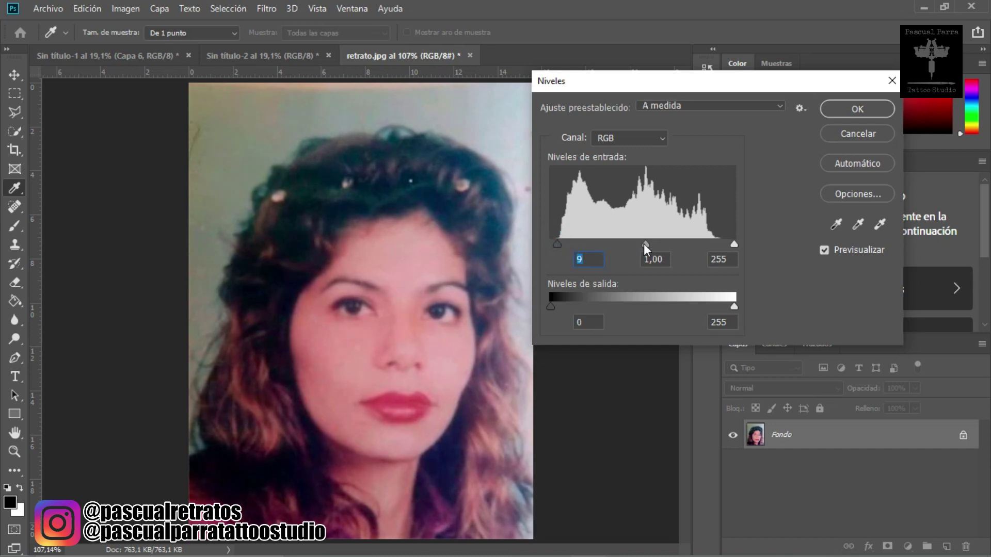
{"action": "left_click_drag", "start_coordinate": [641, 243], "coordinate": [639, 243]}
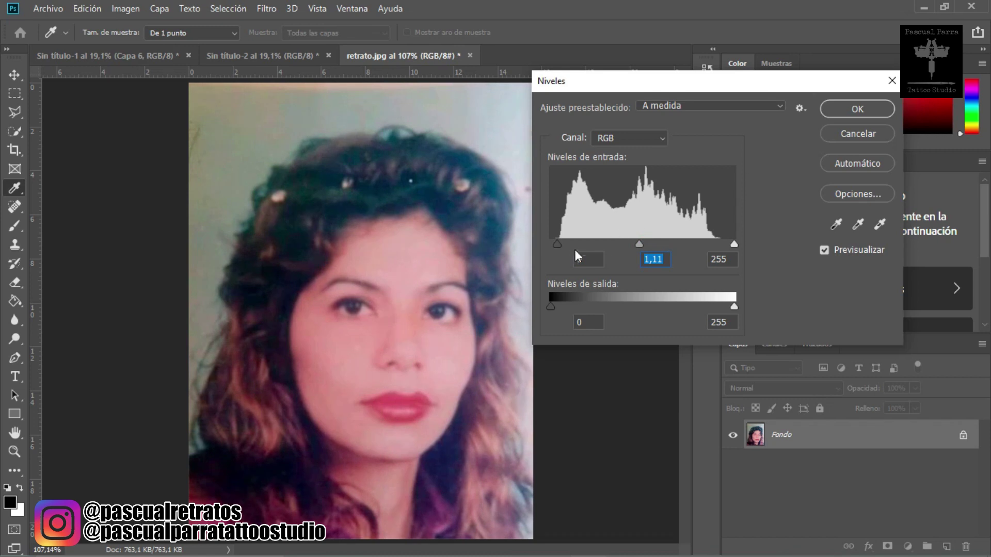
{"action": "left_click_drag", "start_coordinate": [557, 243], "coordinate": [561, 244]}
{"action": "left_click", "coordinate": [857, 109]}
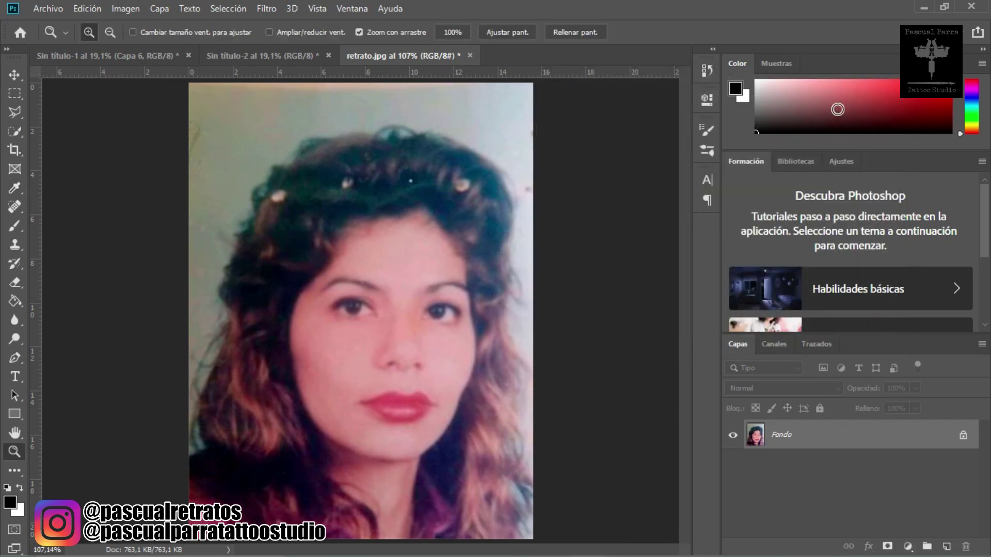
- Sharpen the portrait with an Unsharp Mask of 83% amount, 1,0 pixel radius and threshold 0, previewing the eye
{"action": "left_click", "coordinate": [268, 9]}
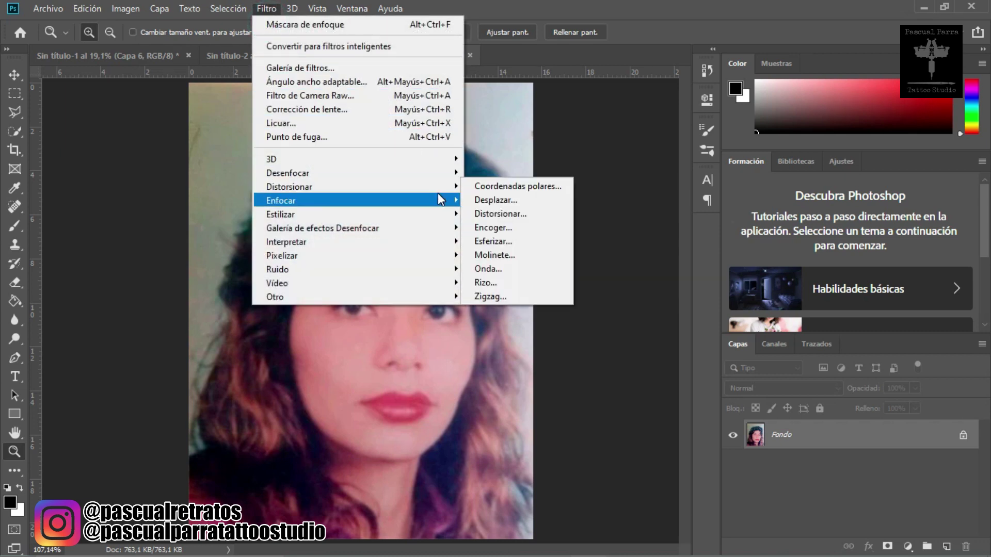
{"action": "mouse_move", "coordinate": [439, 199]}
{"action": "left_click", "coordinate": [494, 267]}
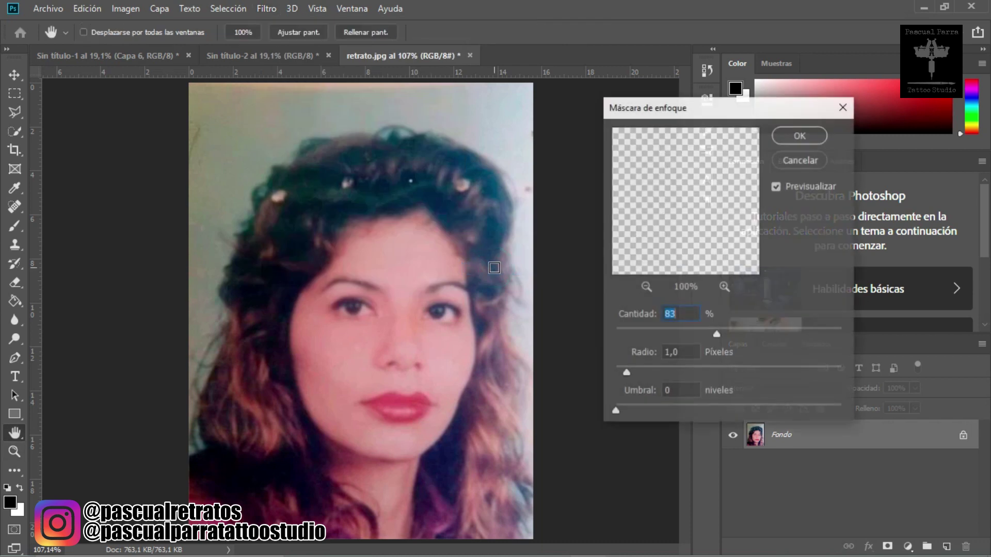
{"action": "left_click", "coordinate": [351, 314]}
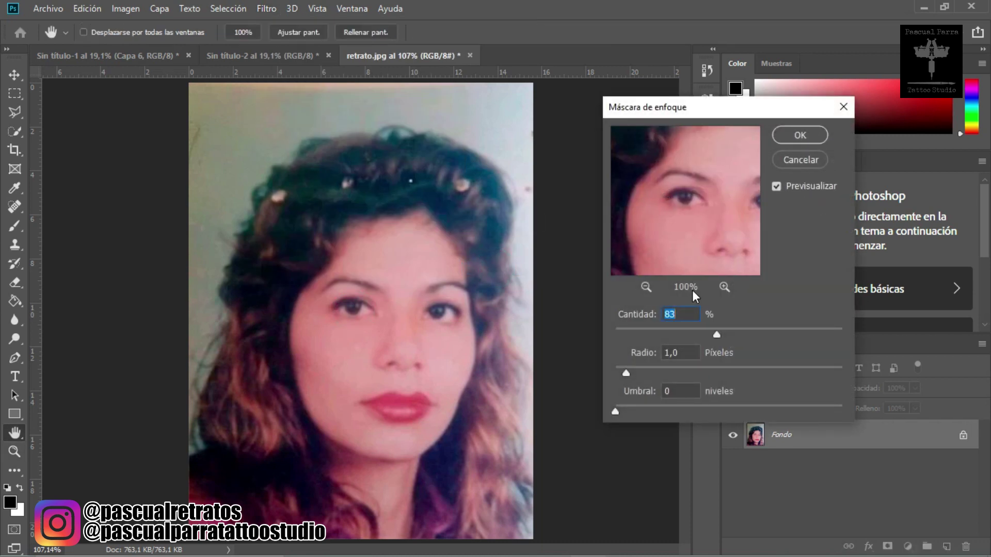
{"action": "left_click", "coordinate": [724, 286]}
{"action": "left_click", "coordinate": [724, 287]}
{"action": "left_click", "coordinate": [697, 206]}
{"action": "left_click", "coordinate": [696, 205]}
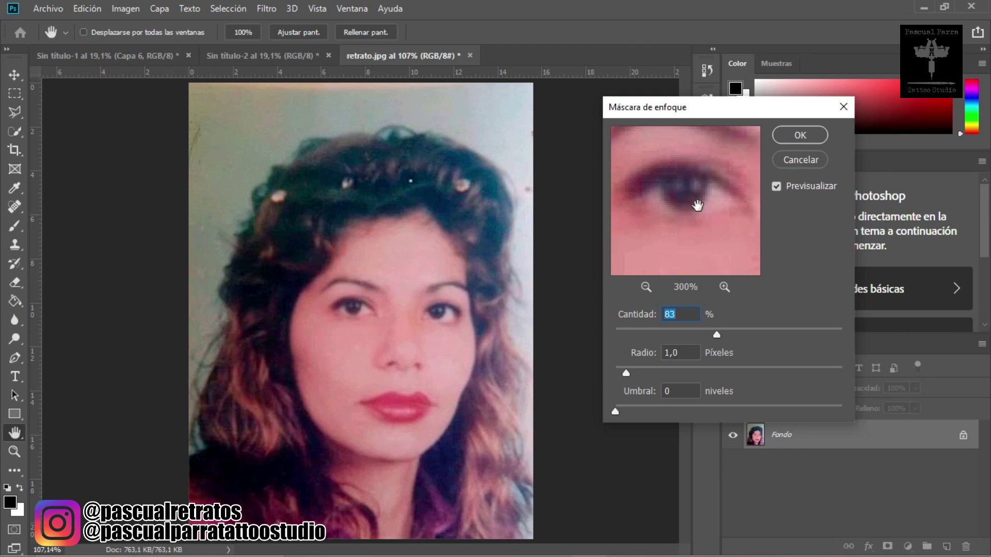
{"action": "left_click", "coordinate": [794, 134]}
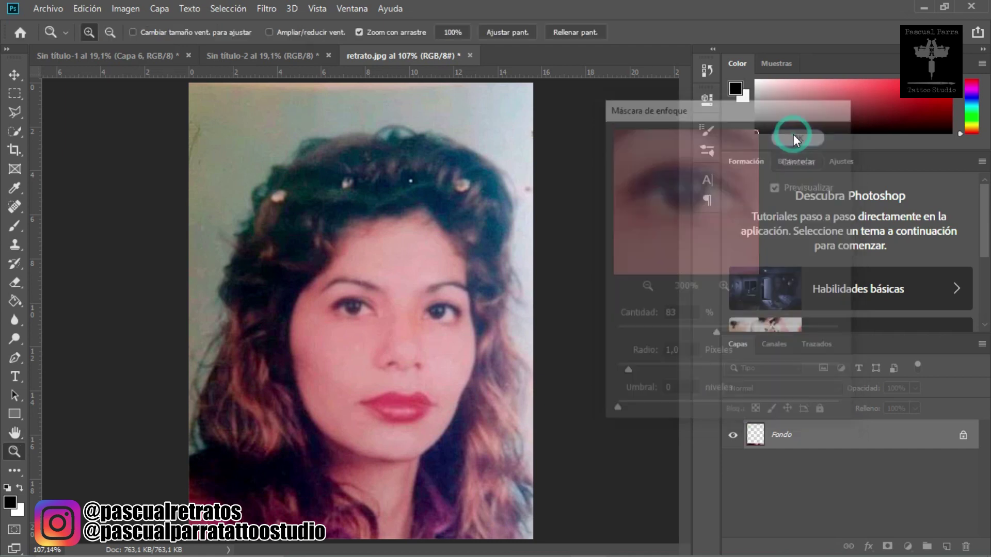
- Apply a midtone Color Balance of -24 cyan/red, +9 magenta/green and -19 yellow/blue, preserving luminosity
{"action": "left_click", "coordinate": [114, 11]}
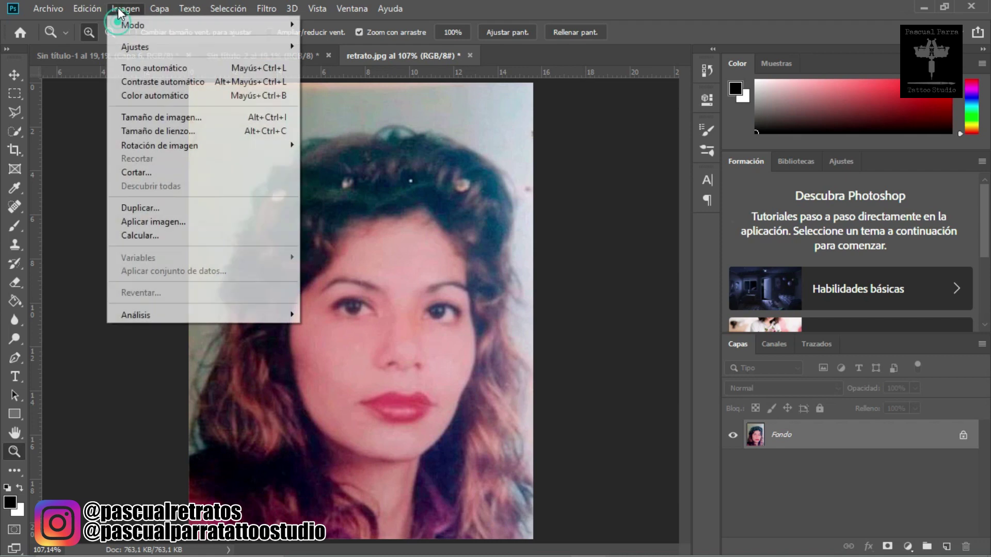
{"action": "mouse_move", "coordinate": [133, 44]}
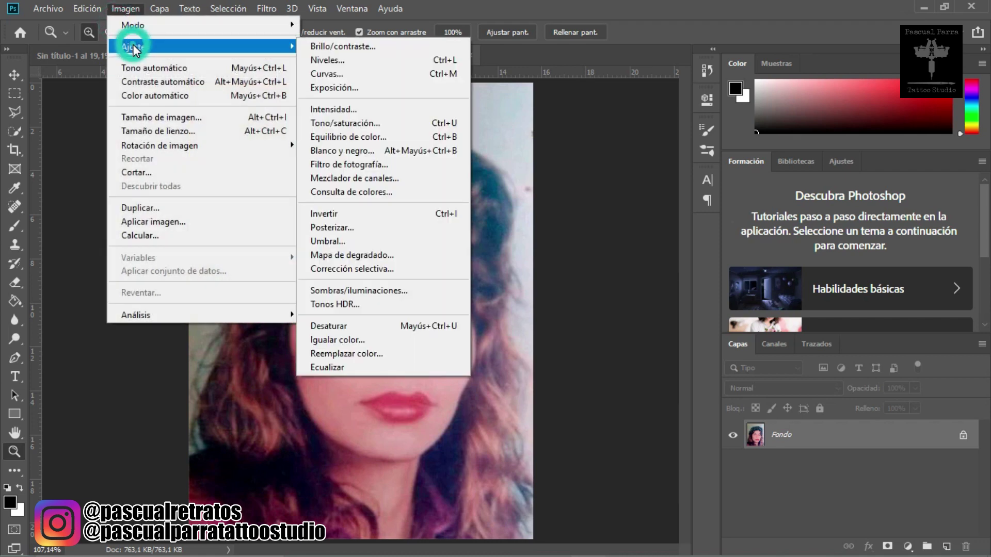
{"action": "left_click", "coordinate": [357, 137]}
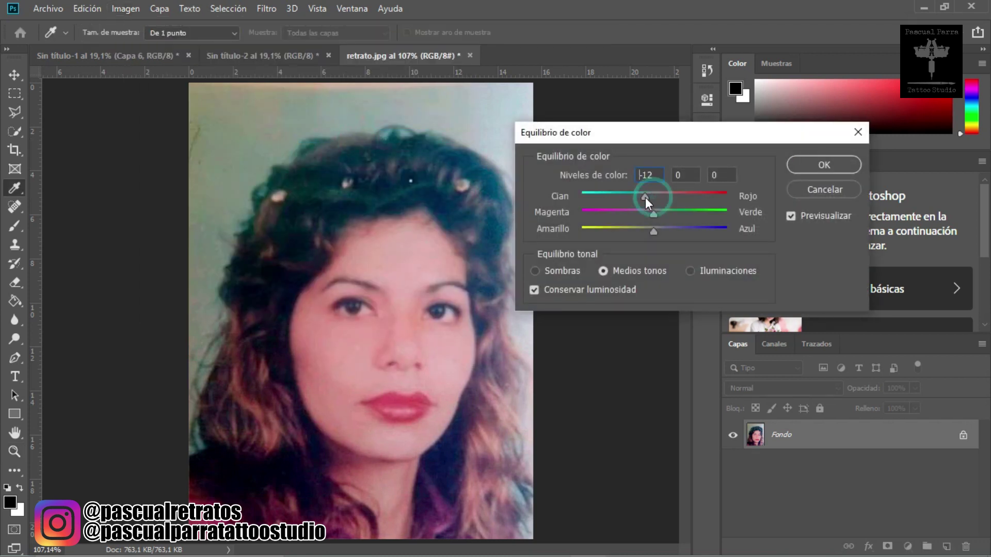
{"action": "left_click_drag", "start_coordinate": [651, 212], "coordinate": [640, 231]}
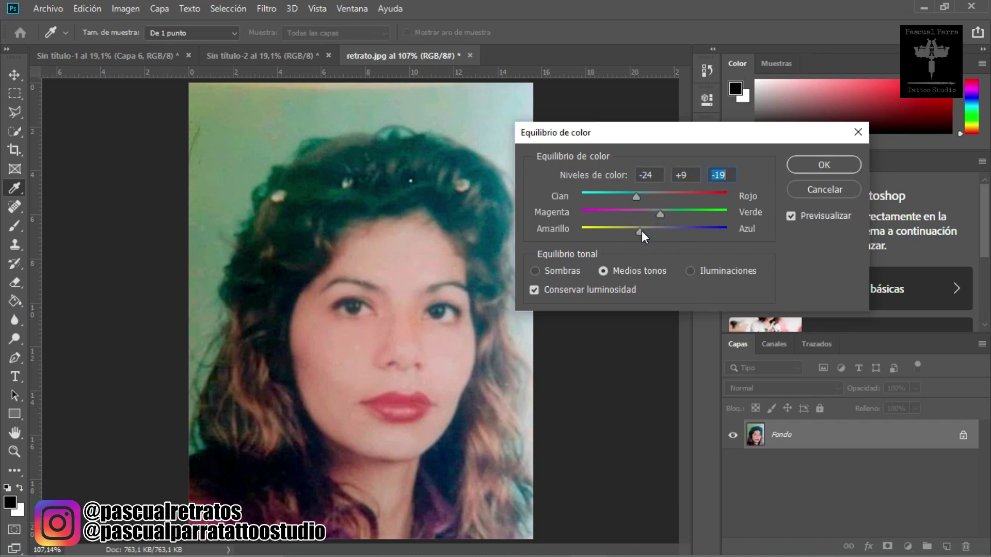
{"action": "left_click", "coordinate": [813, 166]}
- Apply an RGB Curves adjustment with points at input 129, output 100 and input 173, output 157
{"action": "key", "text": "z"}
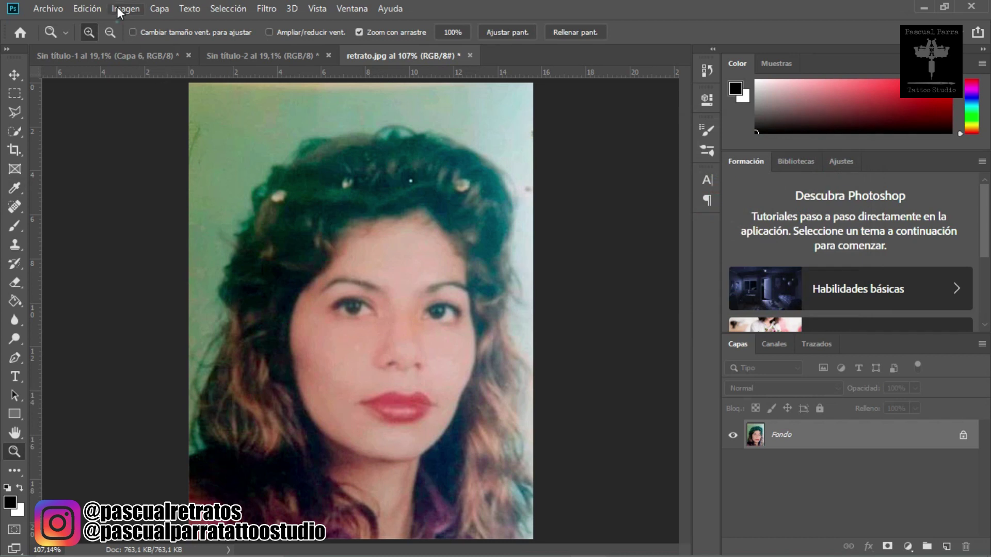
{"action": "left_click", "coordinate": [117, 8]}
{"action": "mouse_move", "coordinate": [130, 44]}
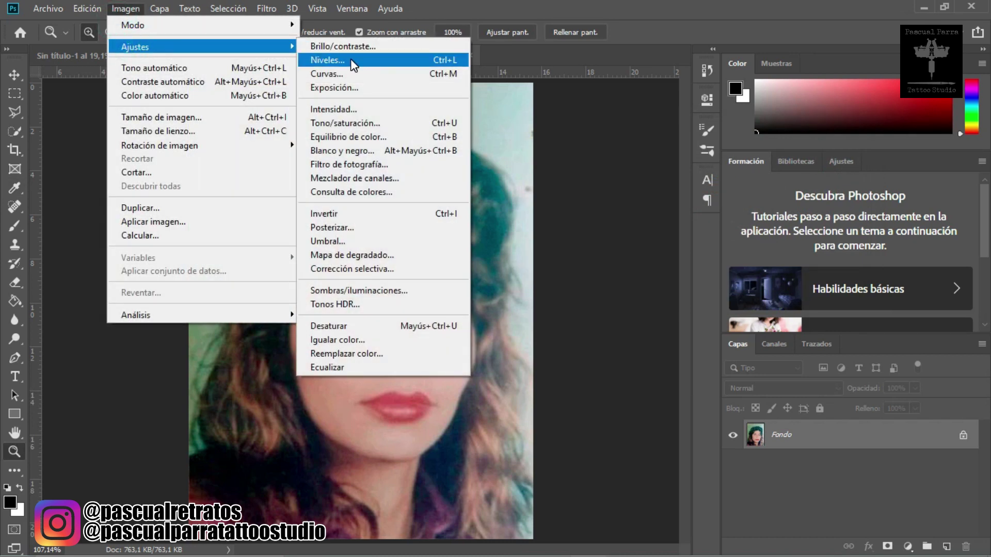
{"action": "left_click", "coordinate": [345, 72]}
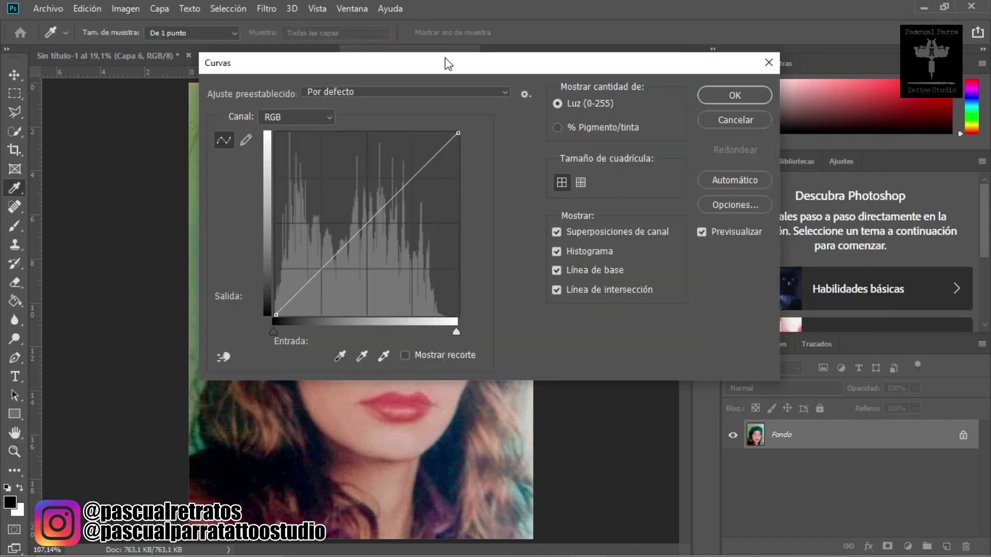
{"action": "left_click_drag", "start_coordinate": [469, 64], "coordinate": [769, 112]}
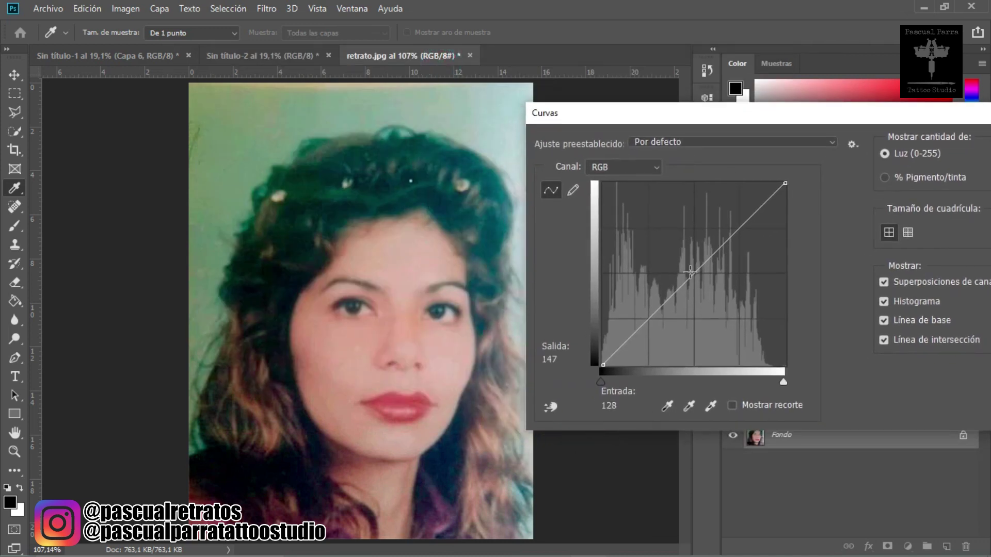
{"action": "left_click_drag", "start_coordinate": [684, 286], "coordinate": [696, 294]}
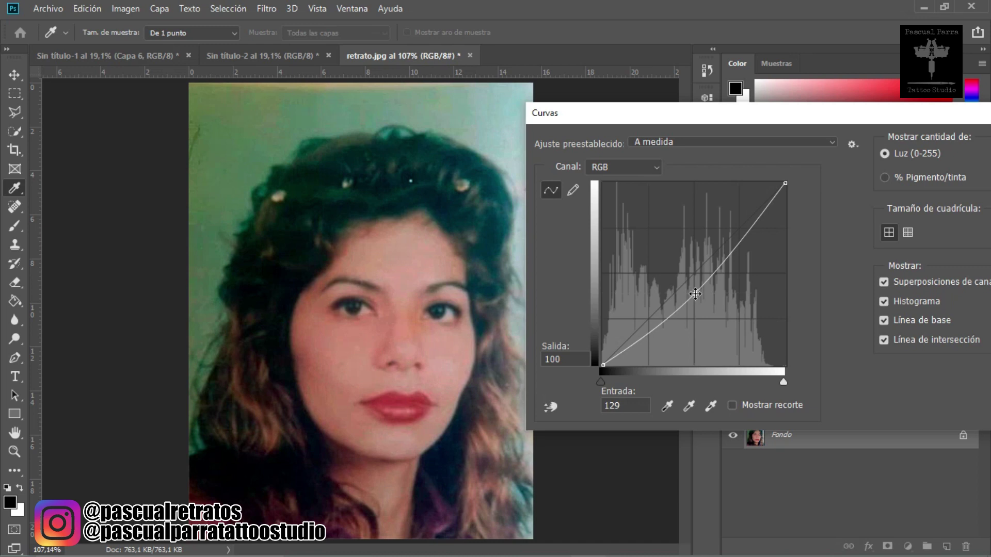
{"action": "left_click_drag", "start_coordinate": [732, 256], "coordinate": [726, 253]}
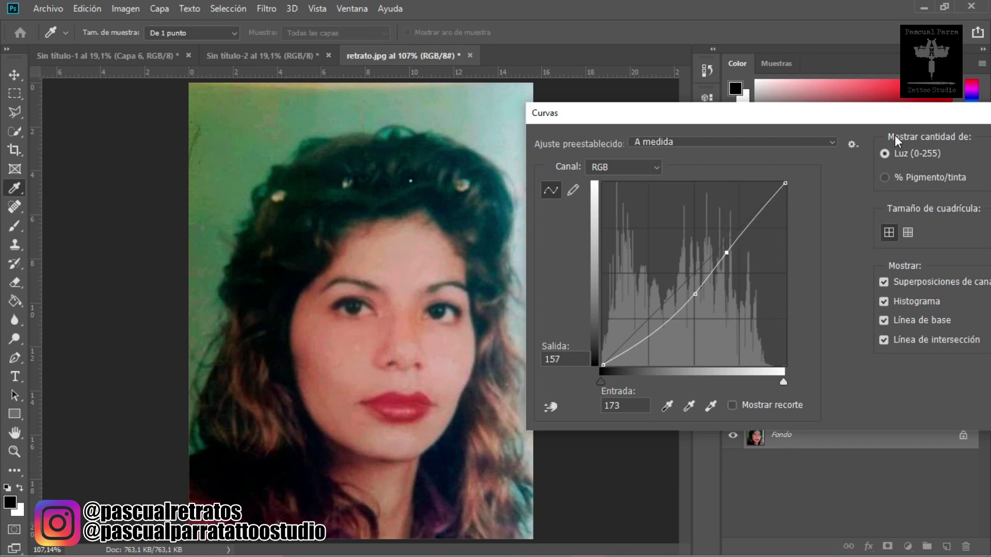
{"action": "left_click_drag", "start_coordinate": [890, 118], "coordinate": [782, 94]}
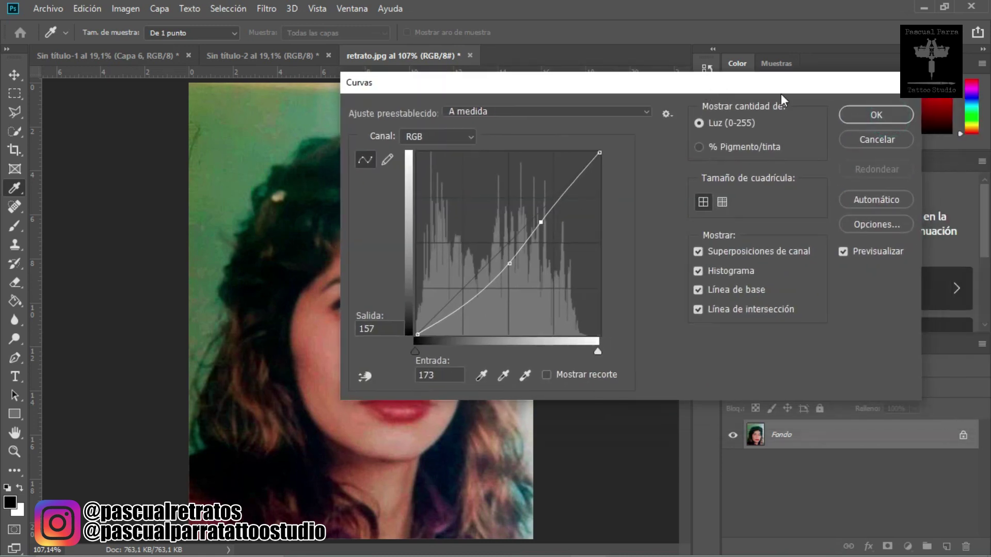
{"action": "left_click", "coordinate": [878, 113]}
- Apply an Exposure adjustment of -0,34 to the portrait, keeping offset at 0,0000 and gamma correction at 1,00
{"action": "key", "text": "z"}
{"action": "left_click", "coordinate": [386, 370]}
{"action": "mouse_move", "coordinate": [405, 374]}
{"action": "left_mouse_down"}
{"action": "mouse_move", "coordinate": [464, 354]}
{"action": "mouse_move", "coordinate": [403, 356]}
{"action": "left_mouse_up"}
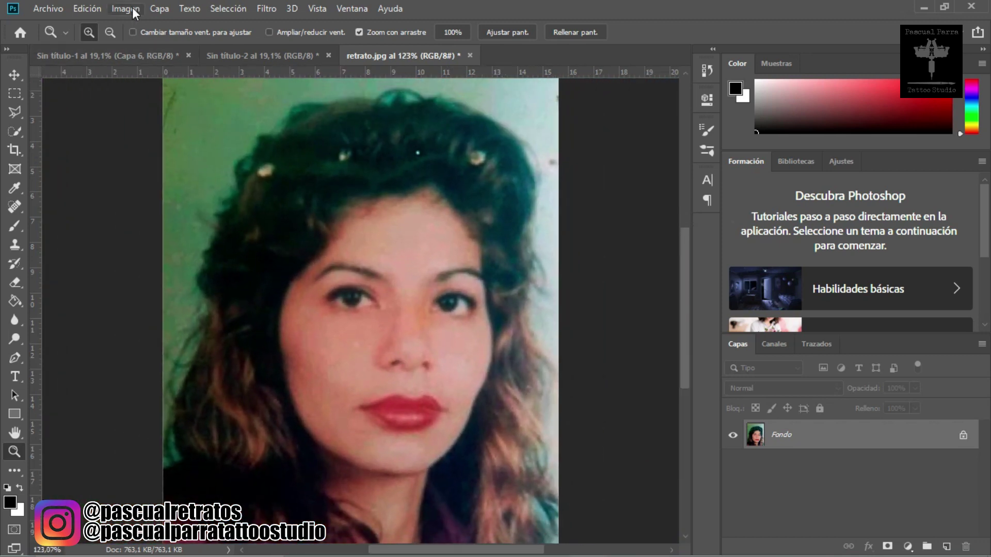
{"action": "left_click", "coordinate": [133, 11]}
{"action": "left_click", "coordinate": [136, 45]}
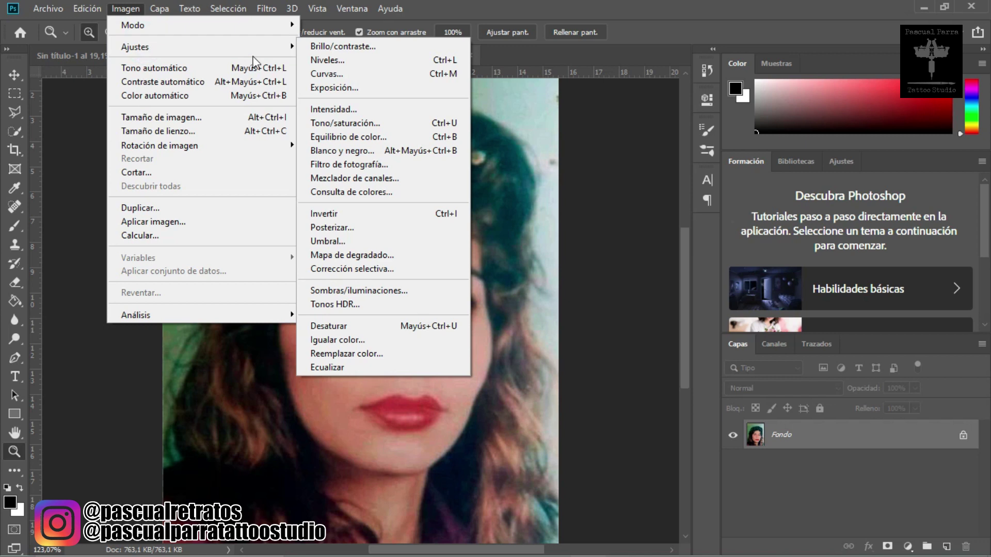
{"action": "left_click", "coordinate": [342, 88]}
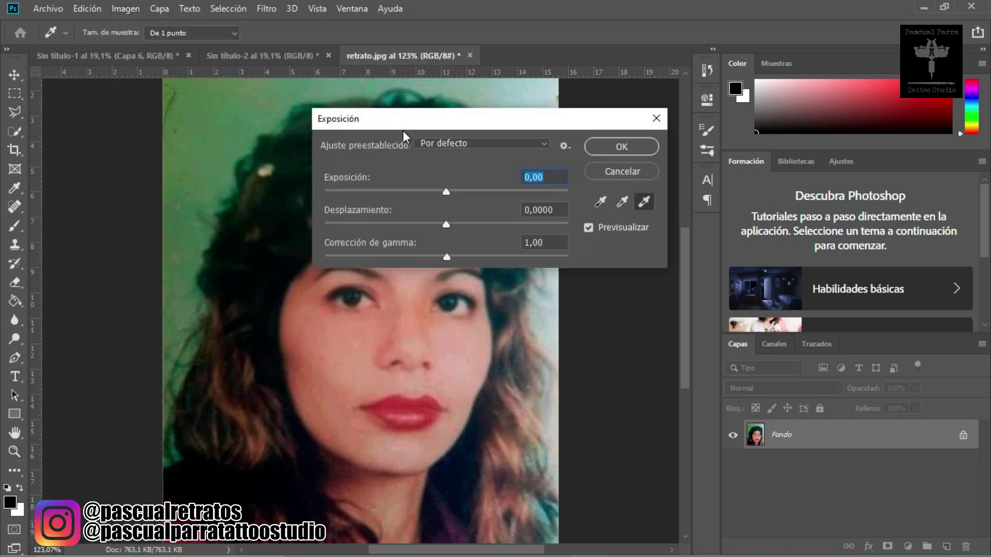
{"action": "left_click_drag", "start_coordinate": [403, 128], "coordinate": [615, 135]}
{"action": "mouse_move", "coordinate": [654, 198]}
{"action": "left_mouse_down"}
{"action": "mouse_move", "coordinate": [668, 198]}
{"action": "mouse_move", "coordinate": [651, 201]}
{"action": "left_mouse_up"}
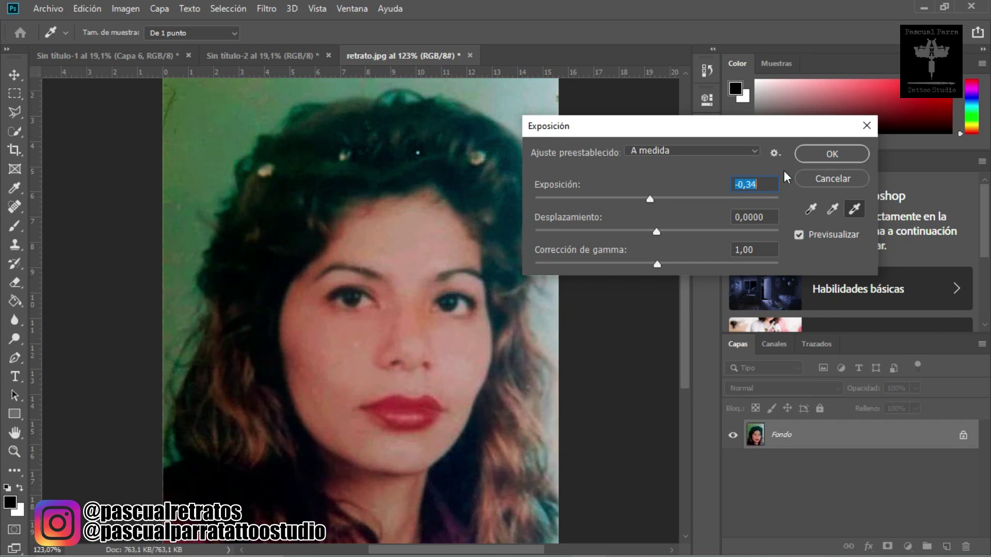
{"action": "left_click", "coordinate": [817, 153]}
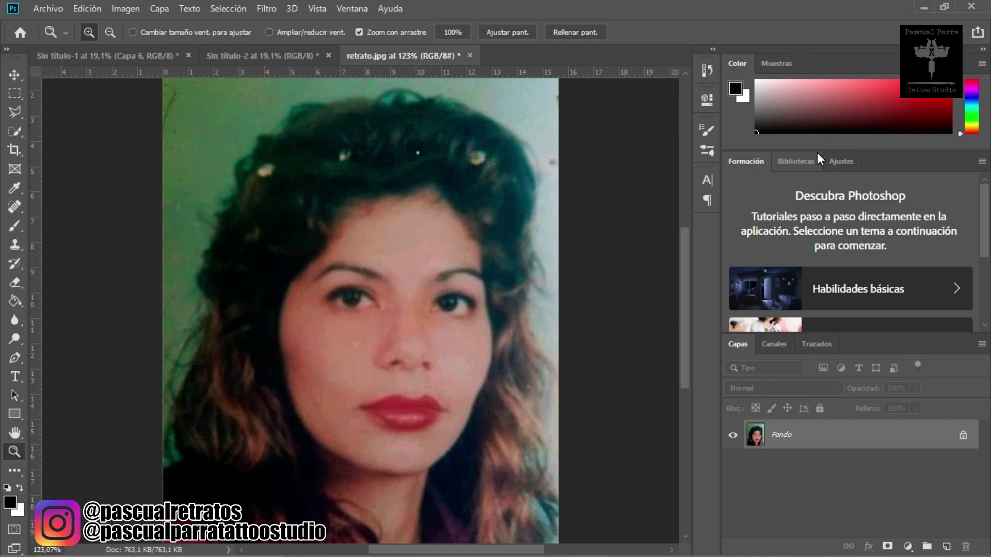
- Apply a Brightness/Contrast adjustment to the portrait with brightness 0 and contrast 19
{"action": "left_click", "coordinate": [132, 9]}
{"action": "left_click", "coordinate": [140, 48]}
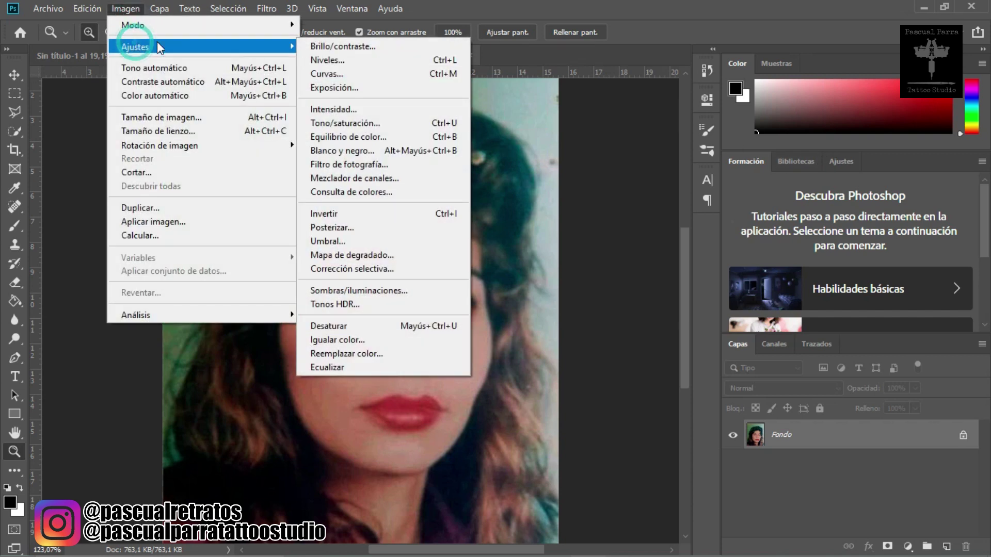
{"action": "left_click", "coordinate": [320, 47]}
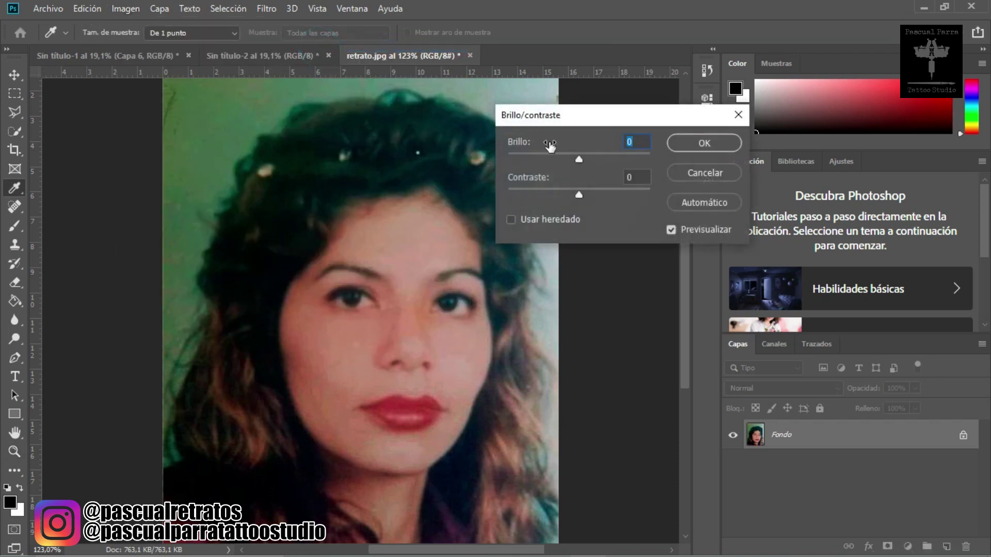
{"action": "left_click_drag", "start_coordinate": [578, 194], "coordinate": [593, 195]}
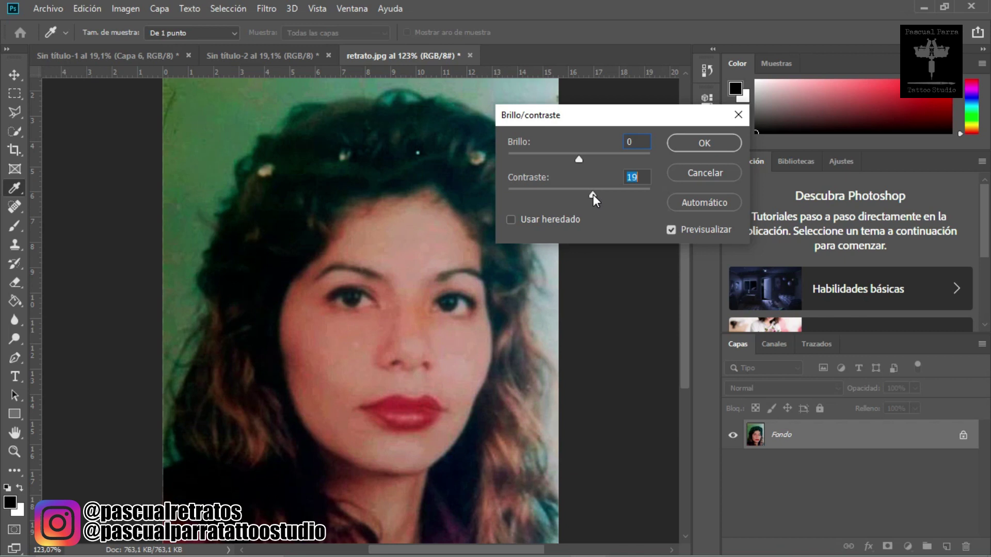
{"action": "left_click", "coordinate": [682, 139]}
{"action": "key", "text": "z"}
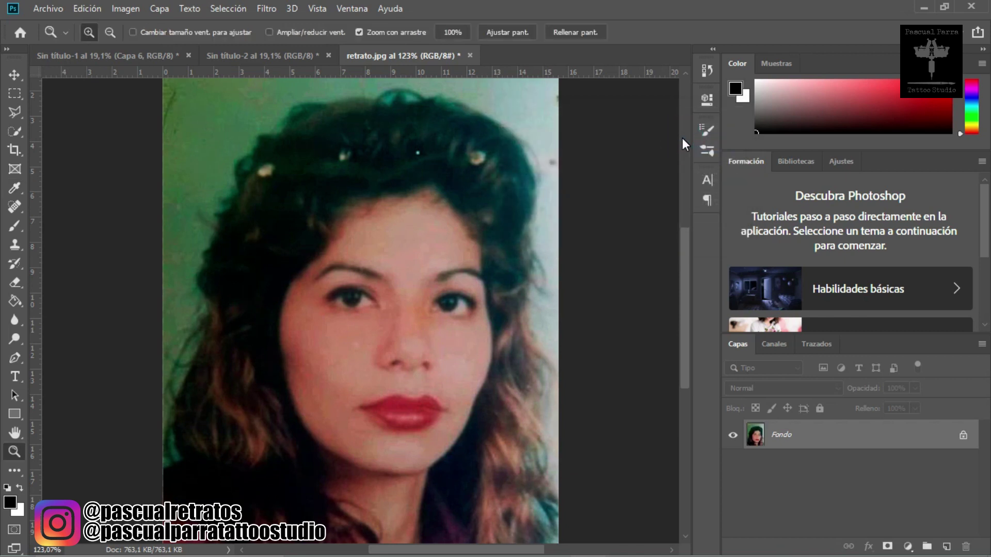
- Posterize the portrait with about 28 levels
{"action": "left_click", "coordinate": [123, 9]}
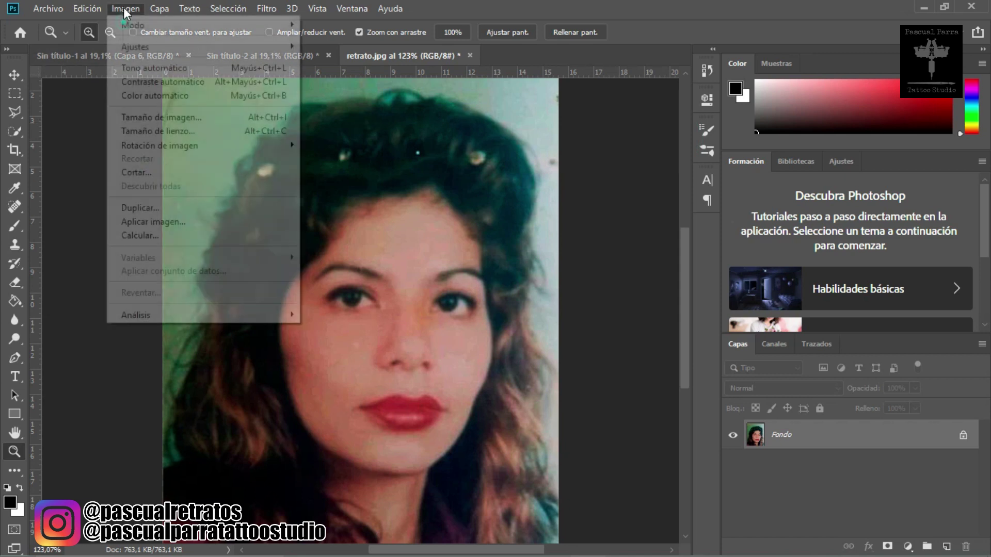
{"action": "left_click", "coordinate": [123, 8]}
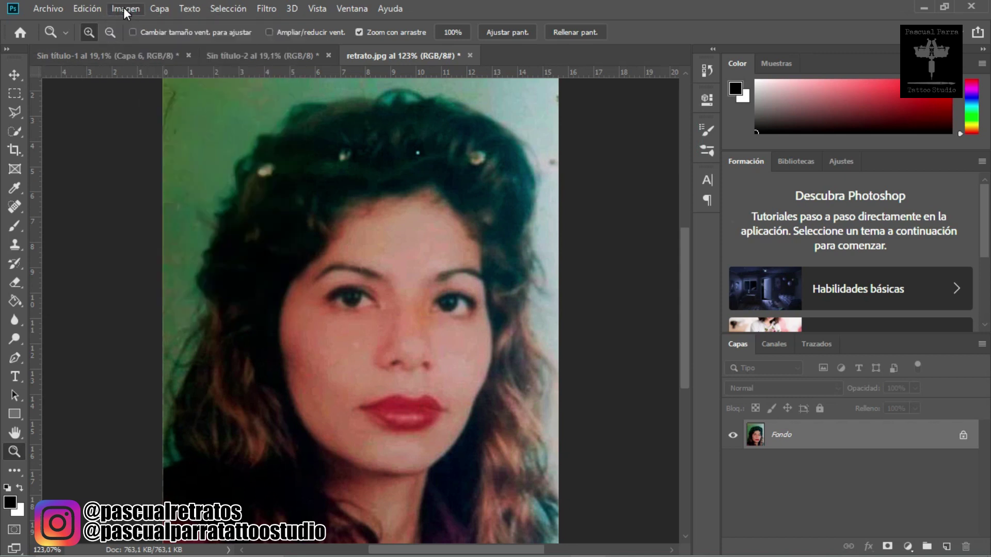
{"action": "left_click", "coordinate": [263, 8]}
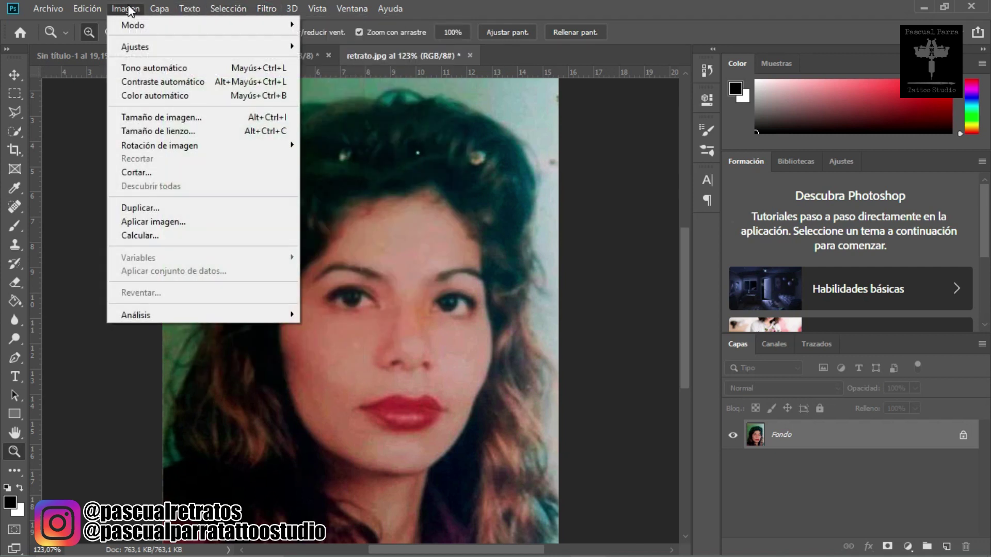
{"action": "mouse_move", "coordinate": [181, 52]}
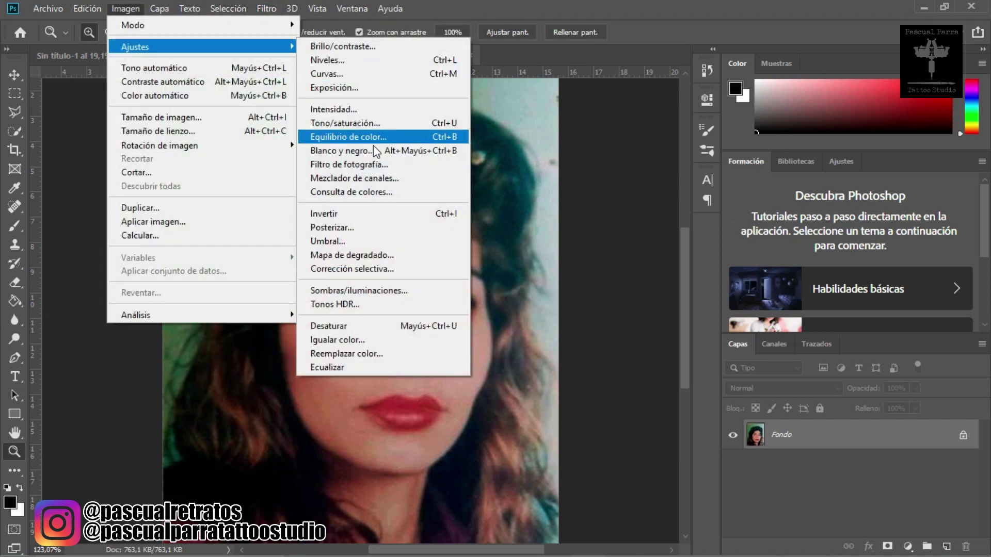
{"action": "left_click", "coordinate": [342, 227]}
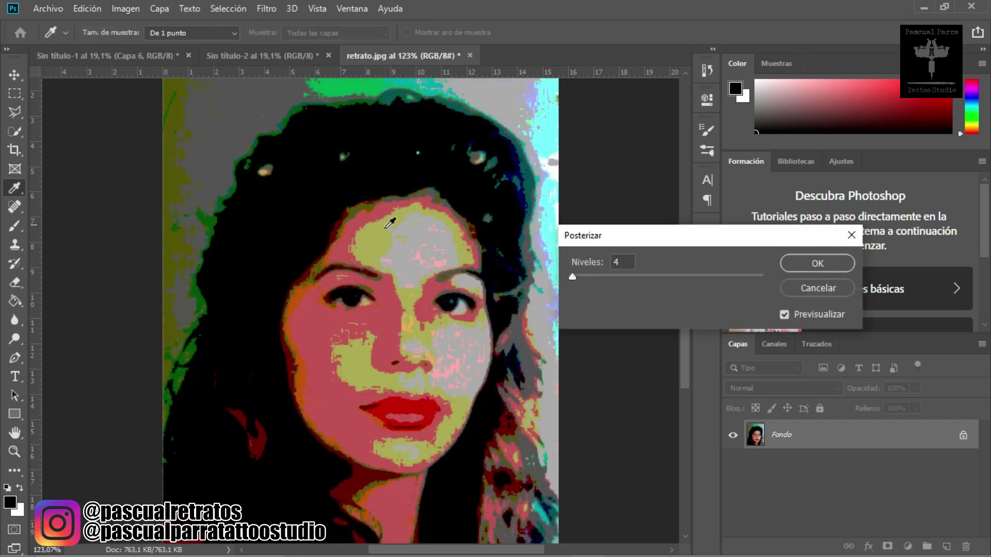
{"action": "left_click_drag", "start_coordinate": [573, 277], "coordinate": [587, 279]}
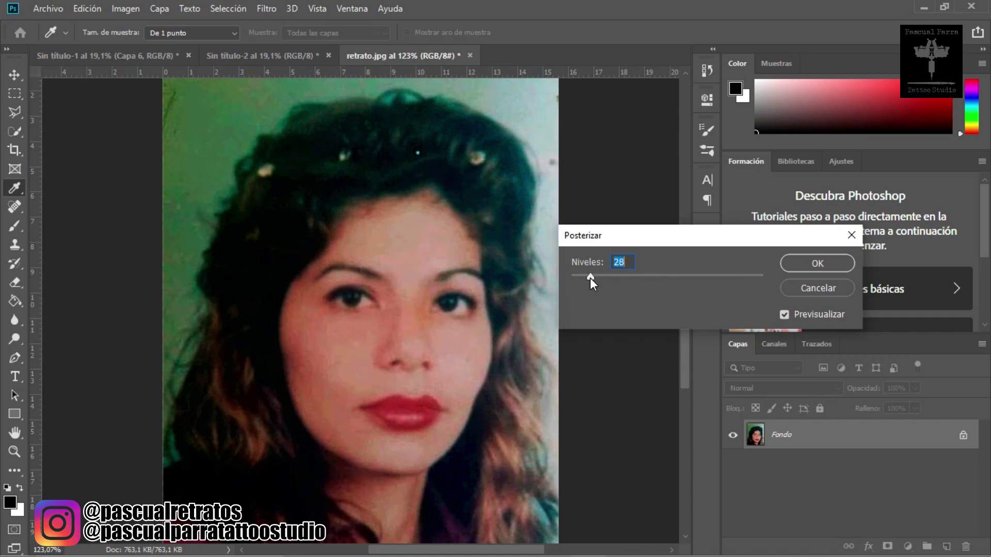
{"action": "key", "text": "Up"}
{"action": "left_click", "coordinate": [826, 261]}
{"action": "key", "text": "z"}
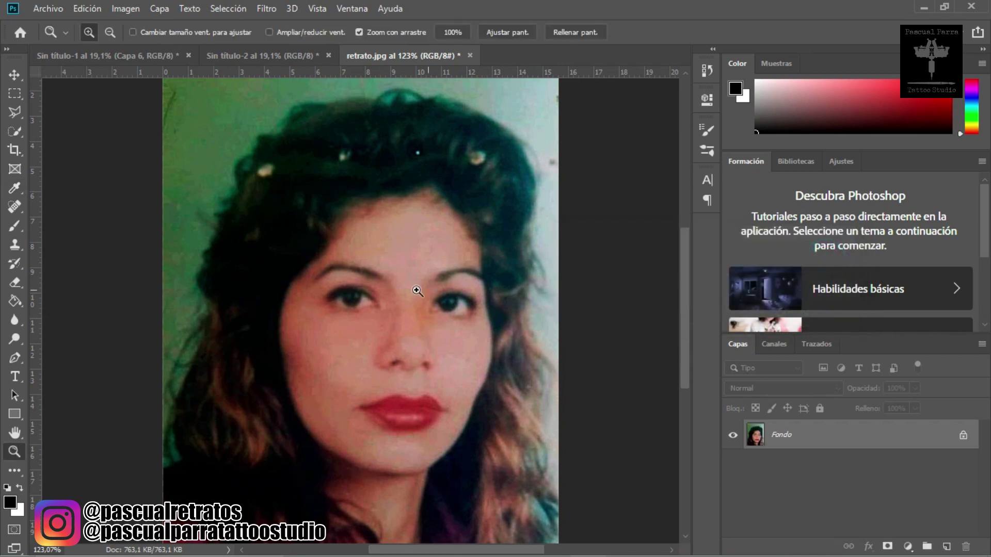
- Select the woman with the Polygonal Lasso, tracing loosely around her hair and along the photo's side and lower edges
{"action": "mouse_move", "coordinate": [345, 328]}
{"action": "left_mouse_down"}
{"action": "mouse_move", "coordinate": [409, 320]}
{"action": "mouse_move", "coordinate": [350, 318]}
{"action": "left_mouse_up"}
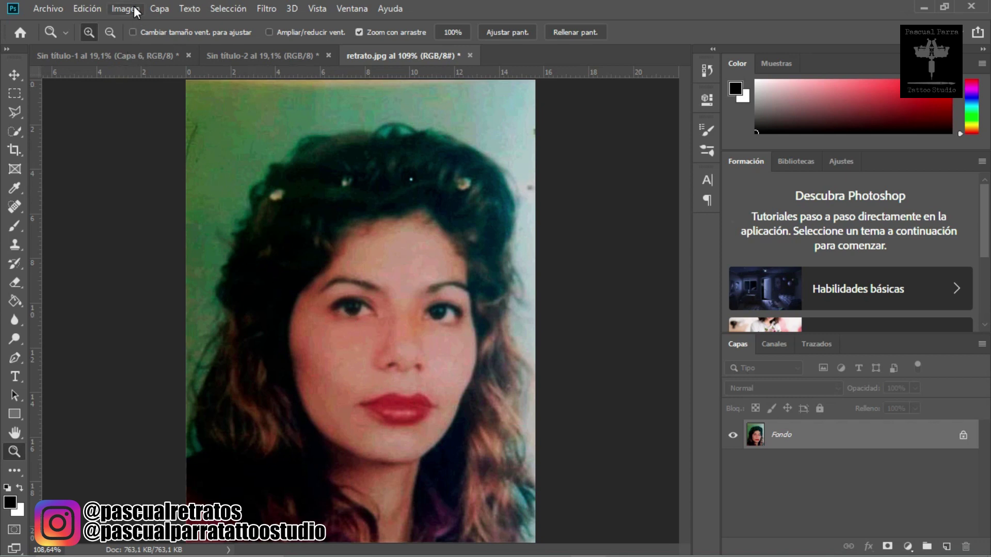
{"action": "left_click", "coordinate": [16, 111]}
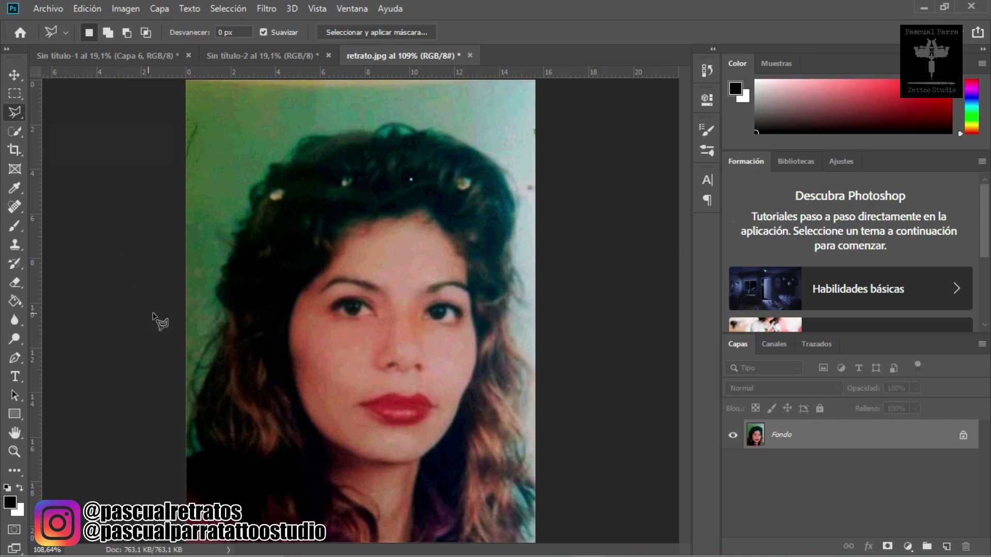
{"action": "left_click", "coordinate": [185, 321]}
{"action": "left_click", "coordinate": [208, 190]}
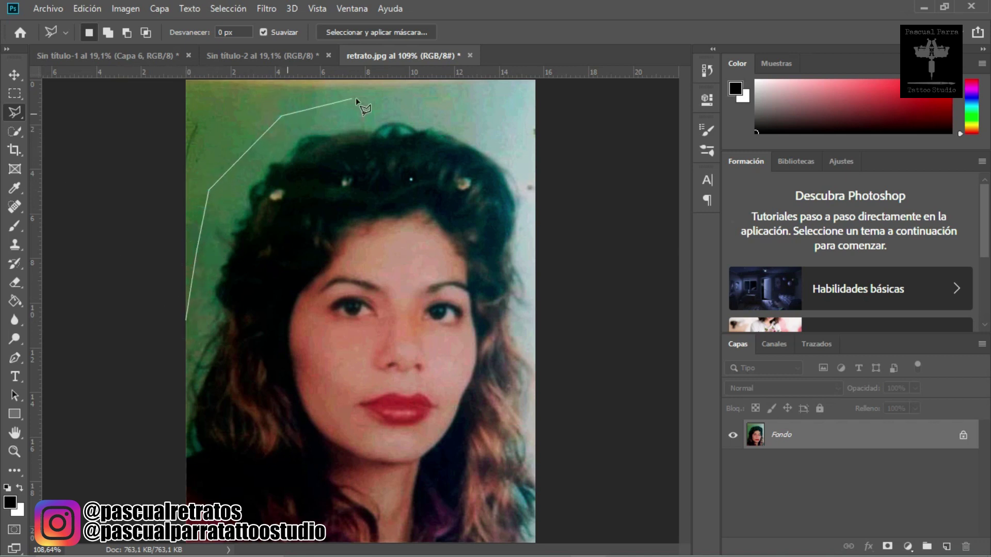
{"action": "left_click", "coordinate": [371, 98]}
{"action": "left_click", "coordinate": [454, 108]}
{"action": "left_click", "coordinate": [517, 145]}
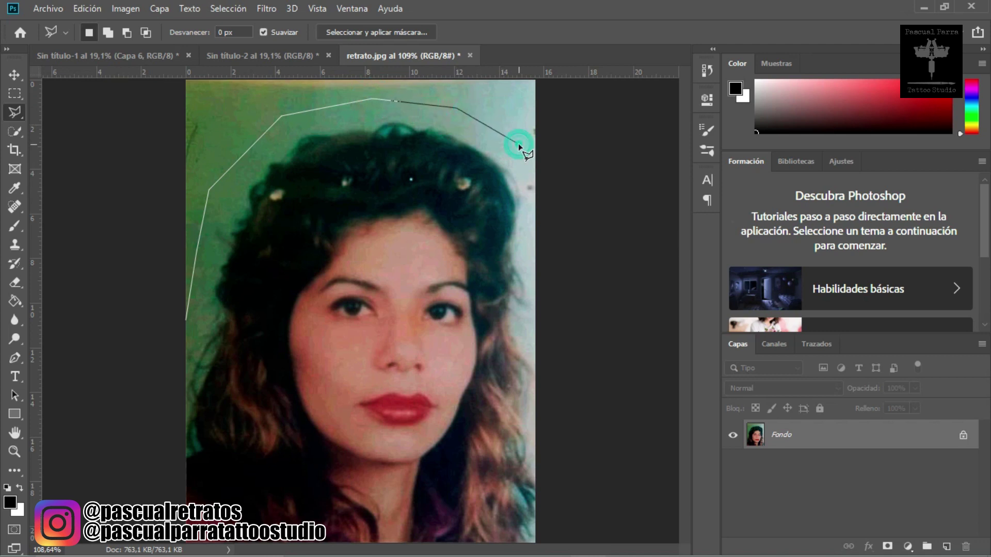
{"action": "left_click", "coordinate": [535, 193]}
{"action": "left_click", "coordinate": [535, 298]}
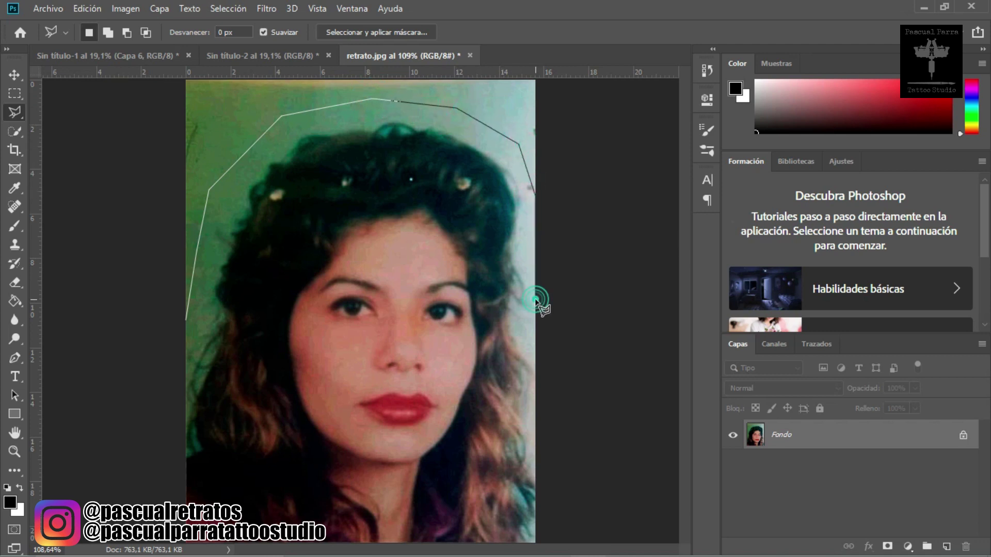
{"action": "left_click", "coordinate": [538, 416]}
{"action": "left_click", "coordinate": [536, 480]}
{"action": "left_click", "coordinate": [534, 536]}
{"action": "left_click", "coordinate": [533, 538]}
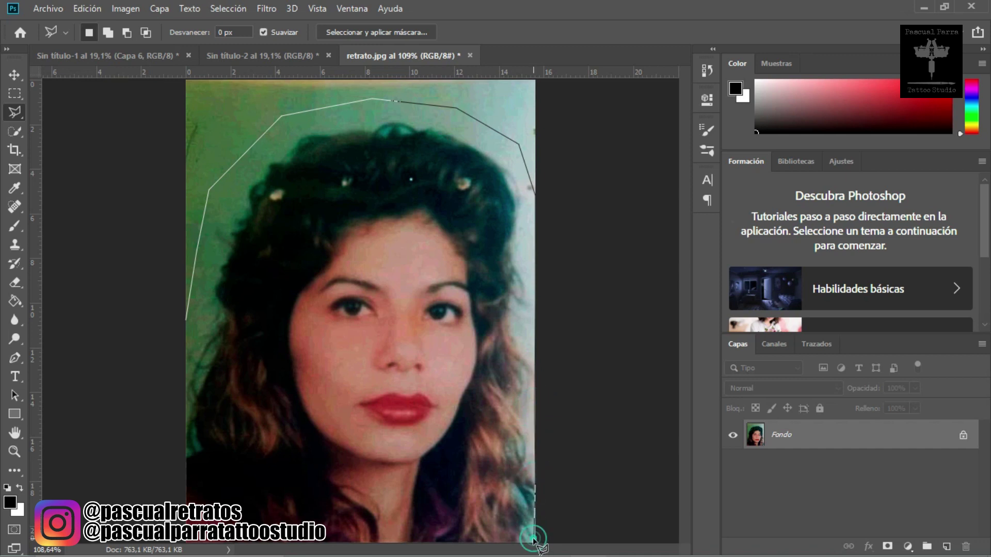
{"action": "left_click", "coordinate": [516, 538]}
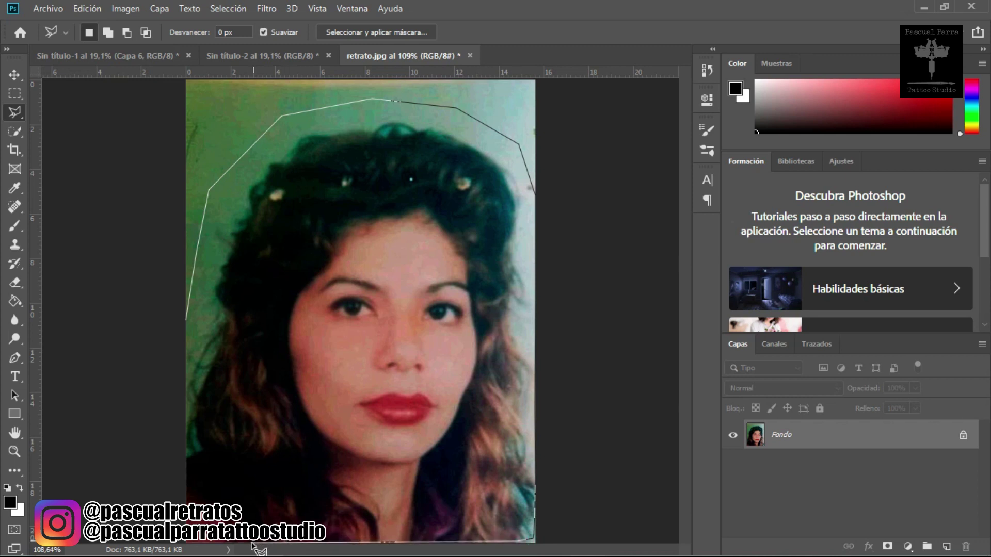
{"action": "left_click", "coordinate": [211, 523]}
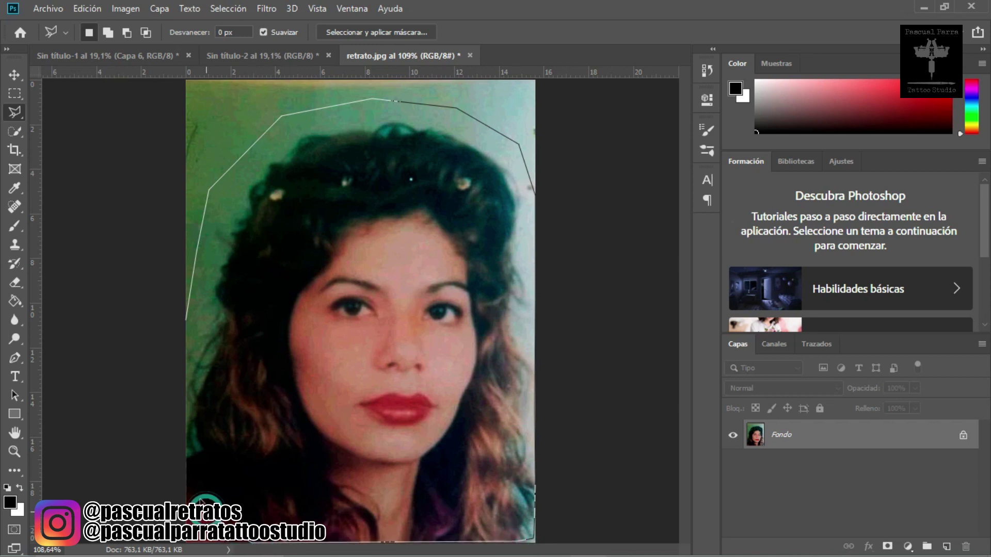
{"action": "left_click", "coordinate": [190, 470]}
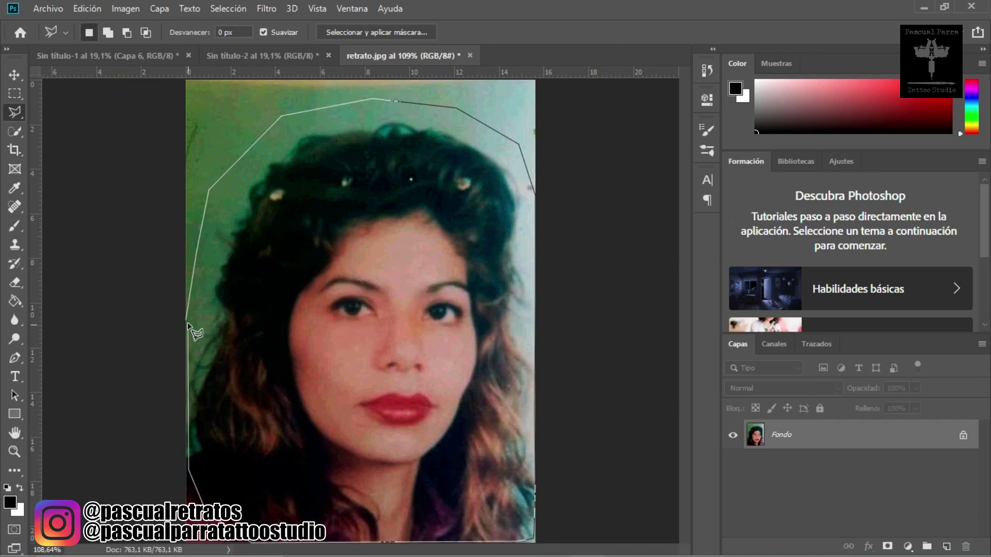
{"action": "left_click", "coordinate": [188, 322]}
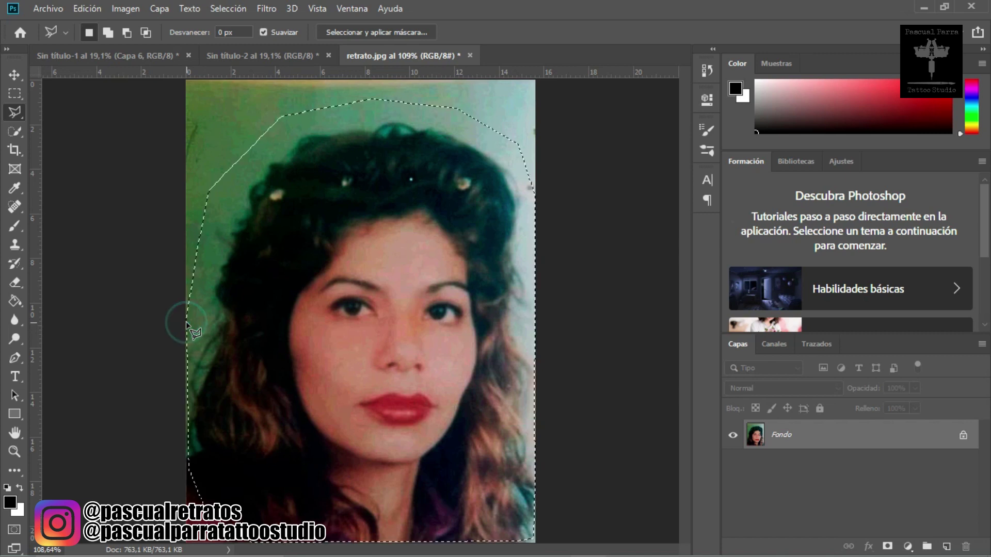
- Move the selected portrait cutout into the blank document Sin título-2 as a new layer
{"action": "left_click", "coordinate": [19, 78]}
{"action": "left_click", "coordinate": [338, 132]}
{"action": "left_click_drag", "start_coordinate": [307, 127], "coordinate": [358, 223]}
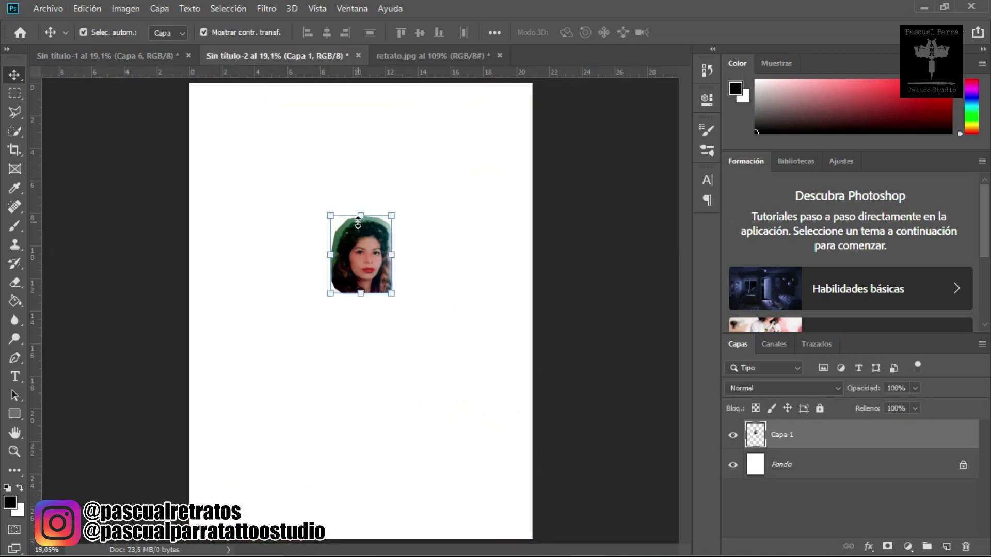
- Enlarge the portrait layer to about 15 cm wide and centre it horizontally on the white page
{"action": "left_click_drag", "start_coordinate": [329, 292], "coordinate": [221, 450]}
{"action": "left_click_drag", "start_coordinate": [392, 325], "coordinate": [468, 333]}
{"action": "left_click_drag", "start_coordinate": [376, 347], "coordinate": [361, 303]}
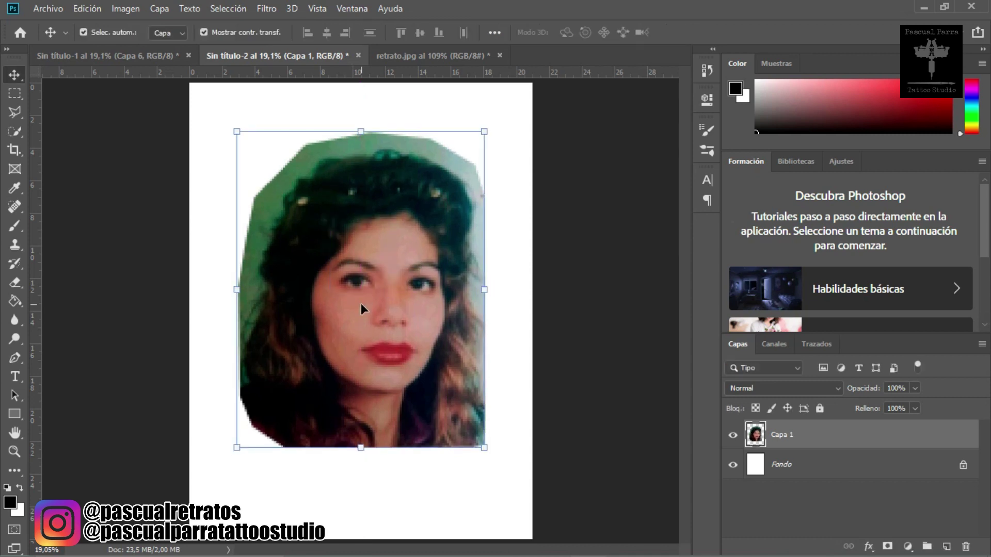
- Transform the portrait layer with width and height unlinked, setting the width to 104% and keeping the height at 100%
{"action": "left_click", "coordinate": [14, 452]}
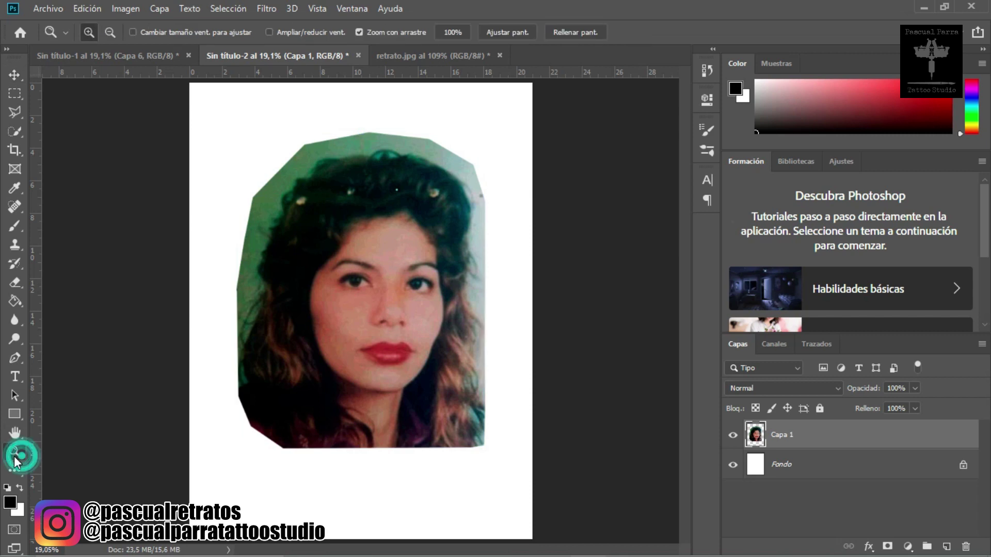
{"action": "mouse_move", "coordinate": [334, 363]}
{"action": "left_mouse_down"}
{"action": "mouse_move", "coordinate": [365, 358]}
{"action": "mouse_move", "coordinate": [352, 360]}
{"action": "left_mouse_up"}
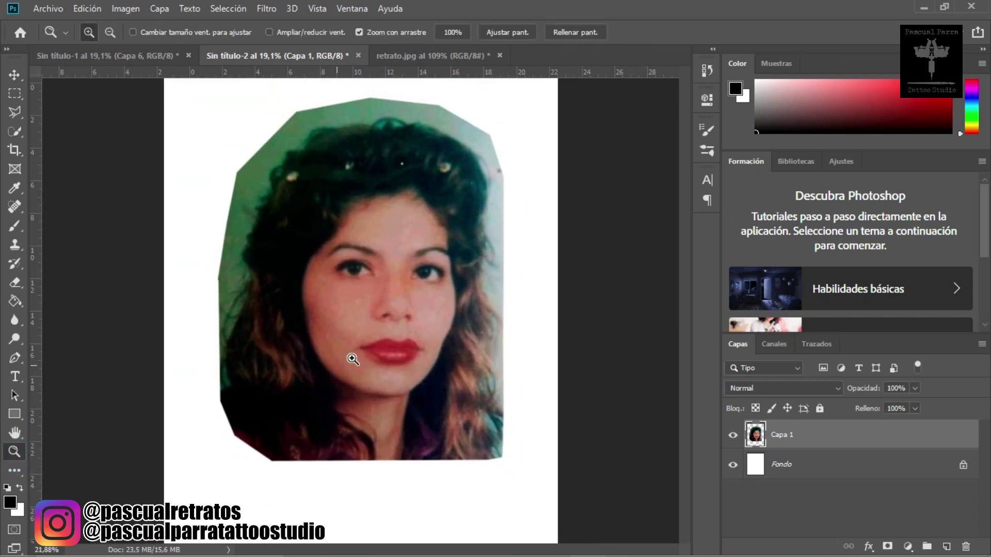
{"action": "left_click", "coordinate": [14, 74]}
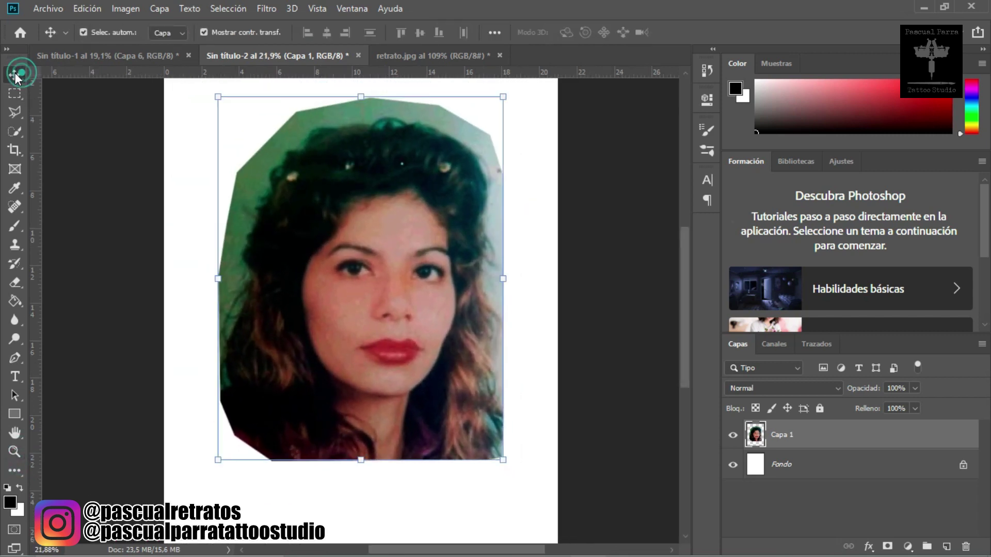
{"action": "left_click", "coordinate": [218, 280]}
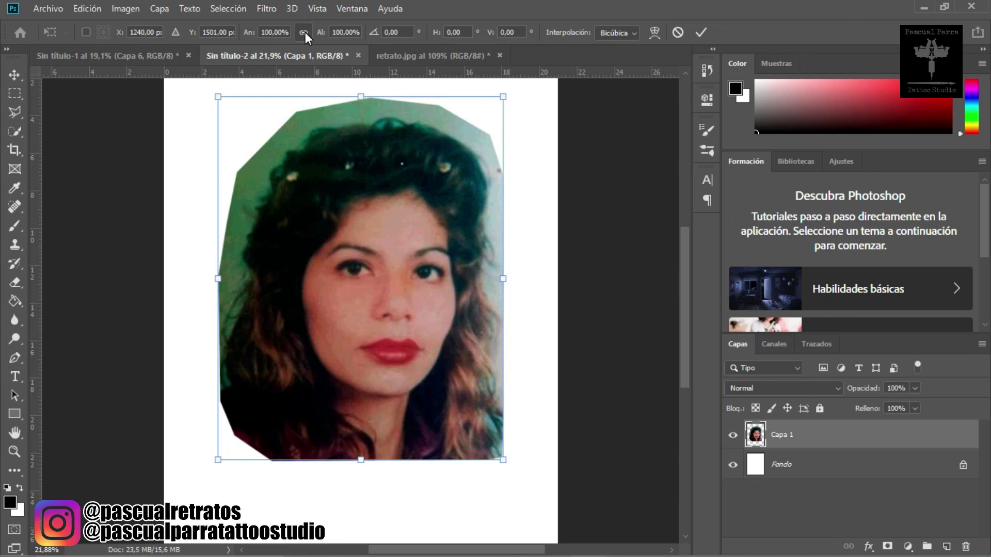
{"action": "left_click", "coordinate": [262, 33]}
{"action": "key", "text": "Up"}
{"action": "key", "text": "Up"}
{"action": "key", "text": "Up"}
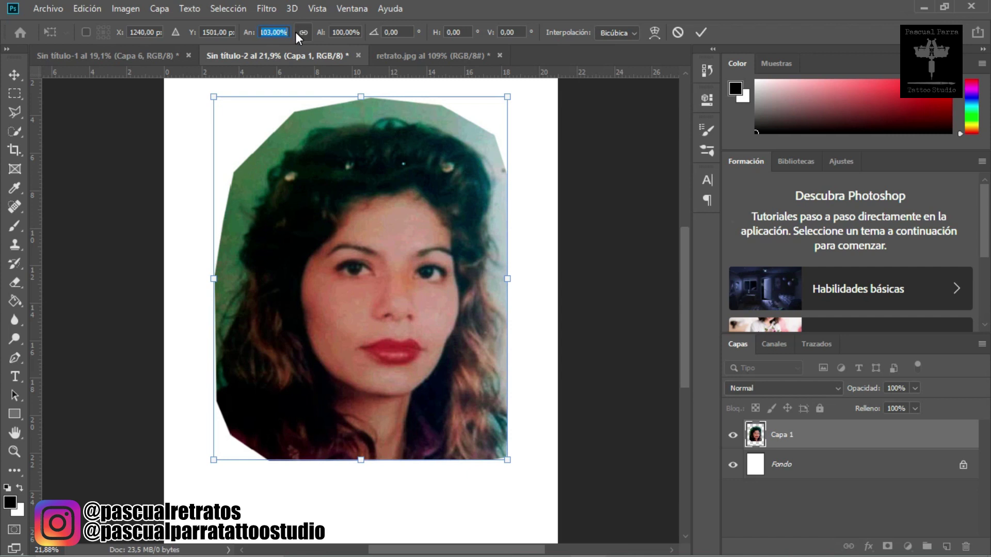
{"action": "key", "text": "Up"}
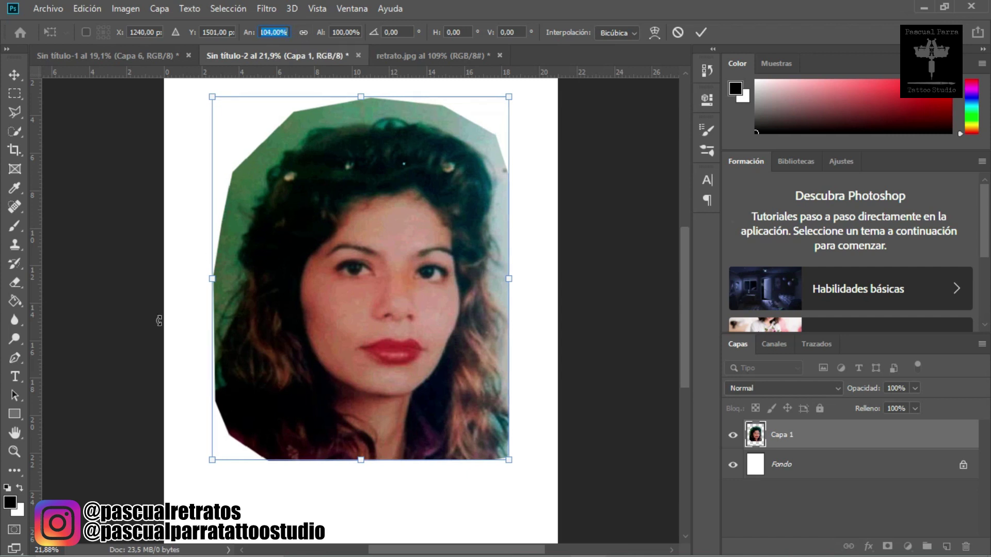
{"action": "left_click", "coordinate": [12, 452]}
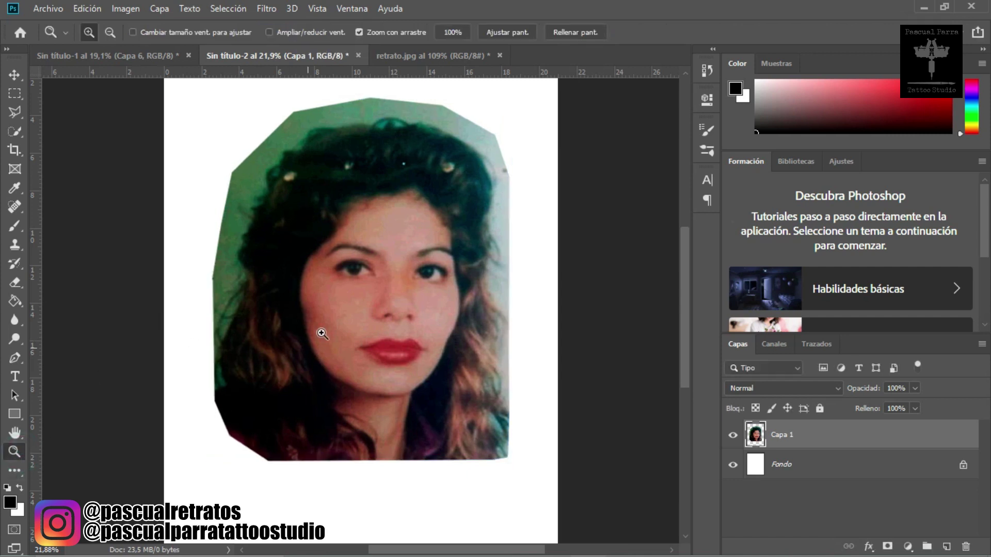
- Soften the portrait cutout's outline all around with a soft 191 px Eraser at 0% hardness, fading its straight-cut edges into the white page
{"action": "left_click_drag", "start_coordinate": [405, 268], "coordinate": [370, 284]}
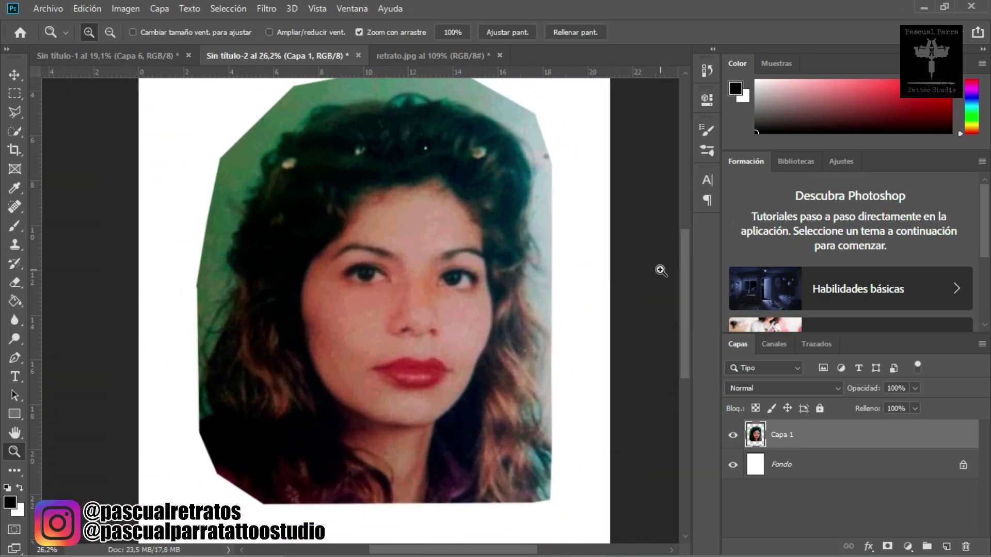
{"action": "left_click_drag", "start_coordinate": [685, 278], "coordinate": [686, 271]}
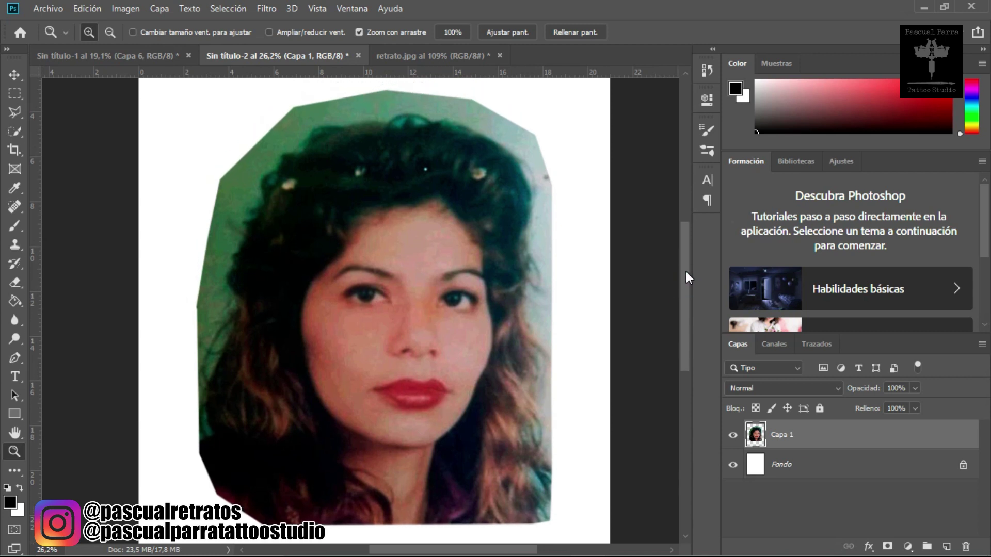
{"action": "left_click", "coordinate": [513, 33]}
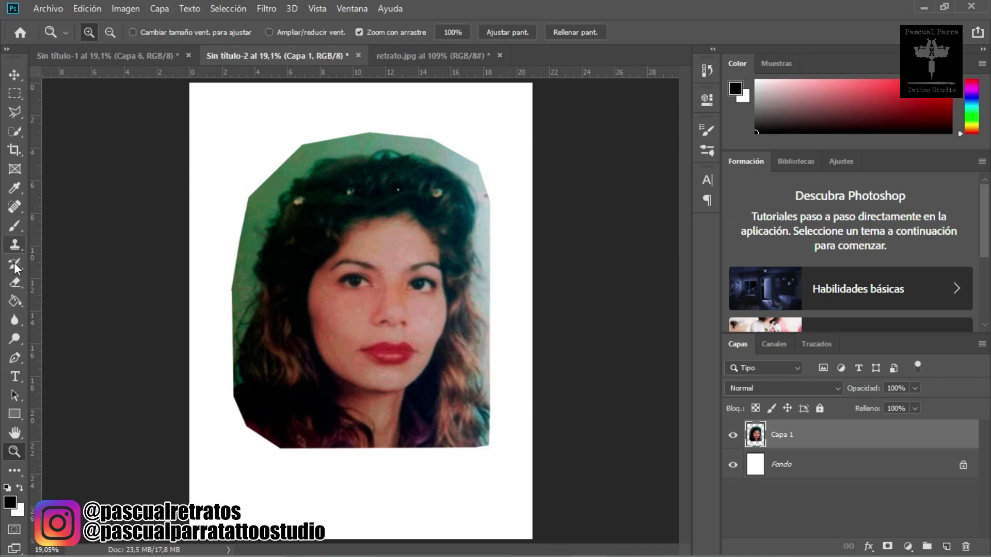
{"action": "left_click", "coordinate": [14, 281]}
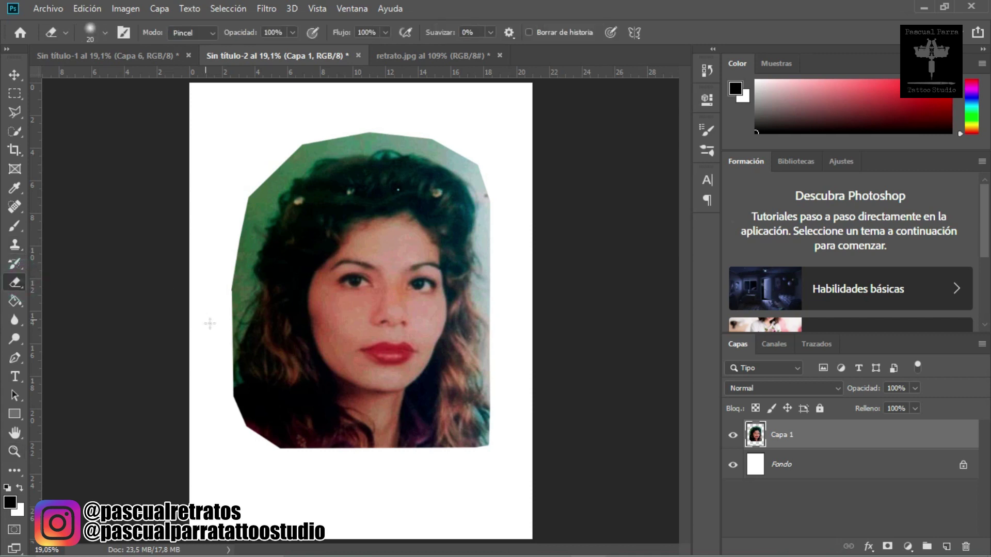
{"action": "left_click", "coordinate": [105, 33]}
{"action": "left_click", "coordinate": [114, 78]}
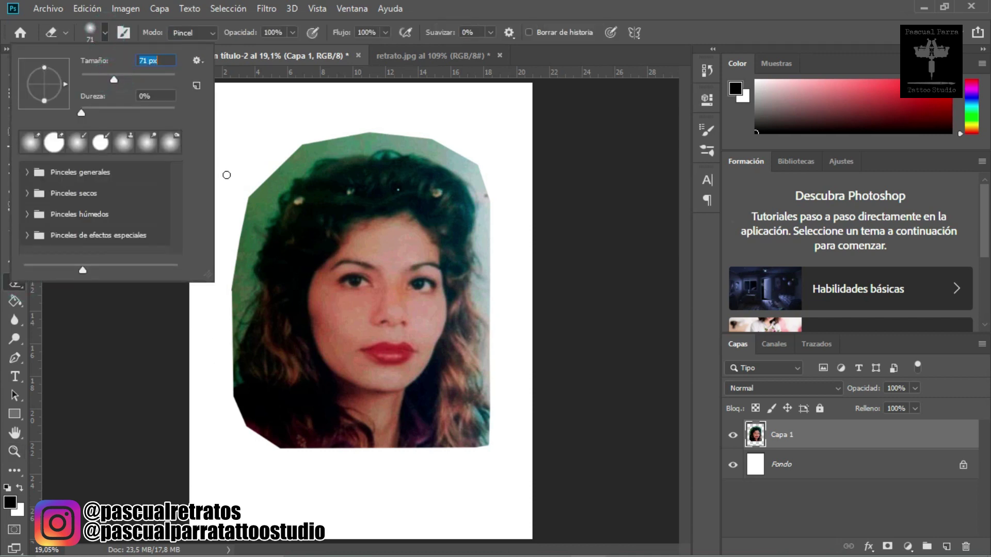
{"action": "left_click", "coordinate": [129, 76]}
{"action": "mouse_move", "coordinate": [243, 196]}
{"action": "left_mouse_down"}
{"action": "mouse_move", "coordinate": [307, 141]}
{"action": "mouse_move", "coordinate": [349, 133]}
{"action": "mouse_move", "coordinate": [420, 135]}
{"action": "mouse_move", "coordinate": [465, 152]}
{"action": "mouse_move", "coordinate": [488, 181]}
{"action": "mouse_move", "coordinate": [491, 206]}
{"action": "mouse_move", "coordinate": [491, 431]}
{"action": "mouse_move", "coordinate": [453, 458]}
{"action": "mouse_move", "coordinate": [277, 453]}
{"action": "mouse_move", "coordinate": [431, 453]}
{"action": "mouse_move", "coordinate": [504, 420]}
{"action": "left_mouse_up"}
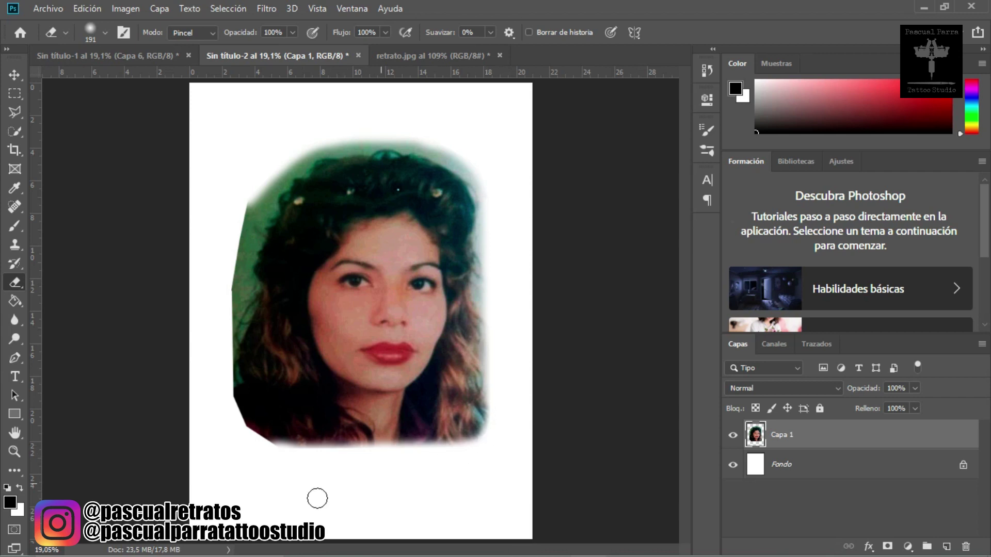
{"action": "mouse_move", "coordinate": [287, 454]}
{"action": "left_mouse_down"}
{"action": "mouse_move", "coordinate": [239, 420]}
{"action": "mouse_move", "coordinate": [230, 388]}
{"action": "mouse_move", "coordinate": [226, 283]}
{"action": "mouse_move", "coordinate": [237, 227]}
{"action": "mouse_move", "coordinate": [263, 178]}
{"action": "left_mouse_up"}
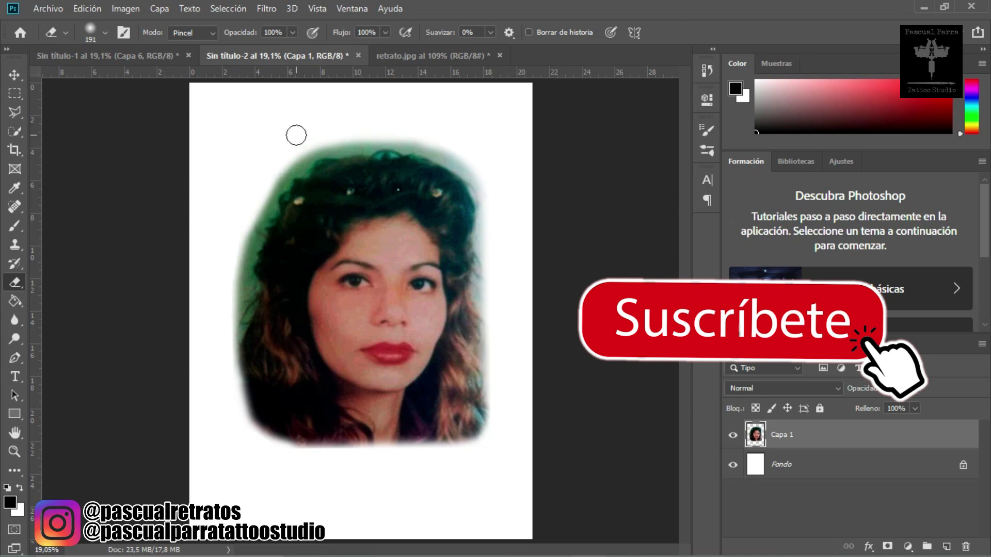
- Adjust the portrait layer's Levels, setting the input black point to 3 and the midtones to 1,11
{"action": "left_click", "coordinate": [14, 452]}
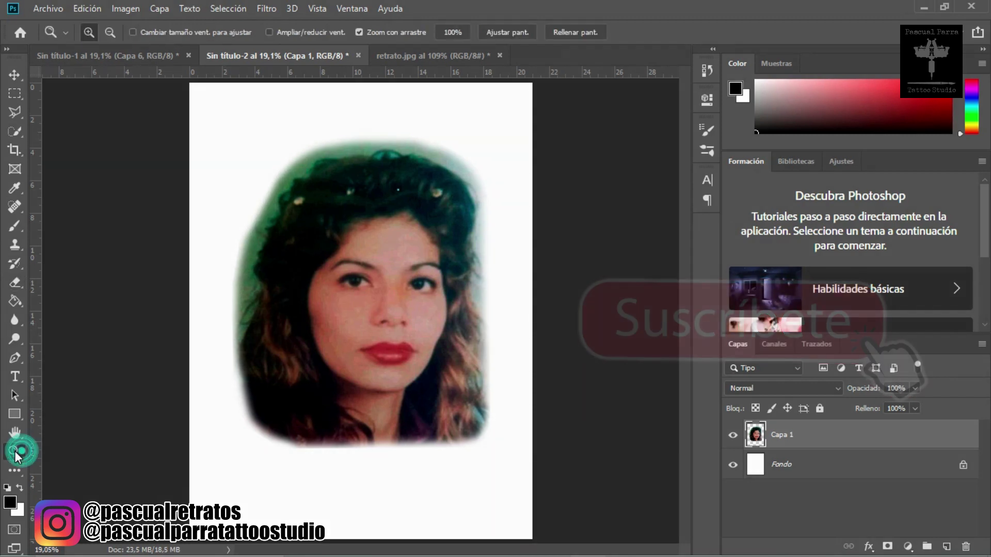
{"action": "left_click_drag", "start_coordinate": [396, 326], "coordinate": [420, 312]}
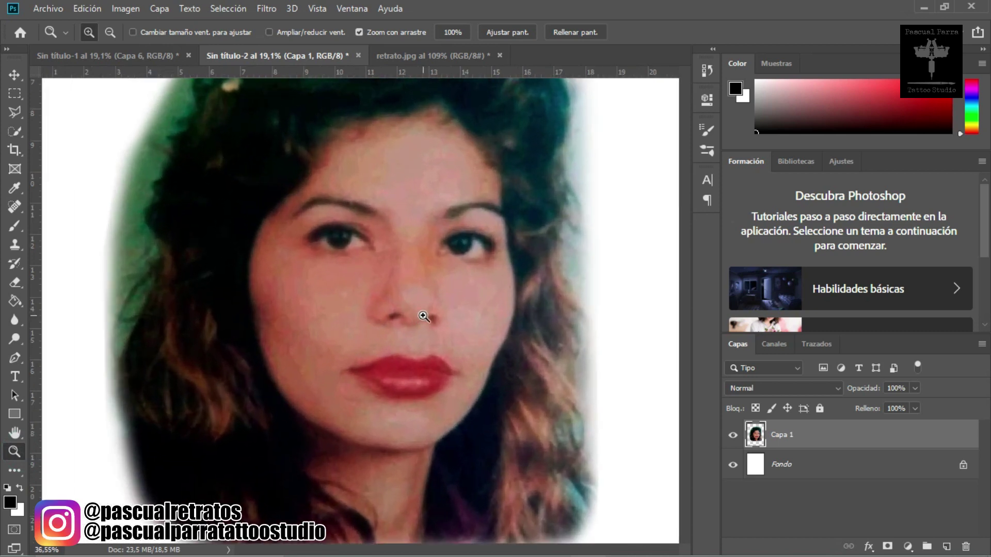
{"action": "left_click", "coordinate": [126, 9]}
{"action": "mouse_move", "coordinate": [140, 42]}
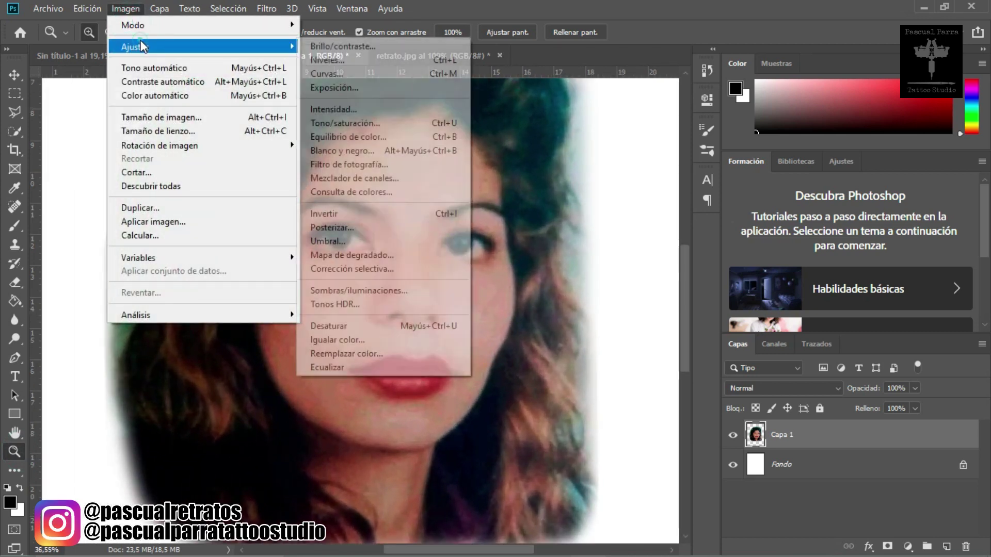
{"action": "left_click", "coordinate": [343, 60]}
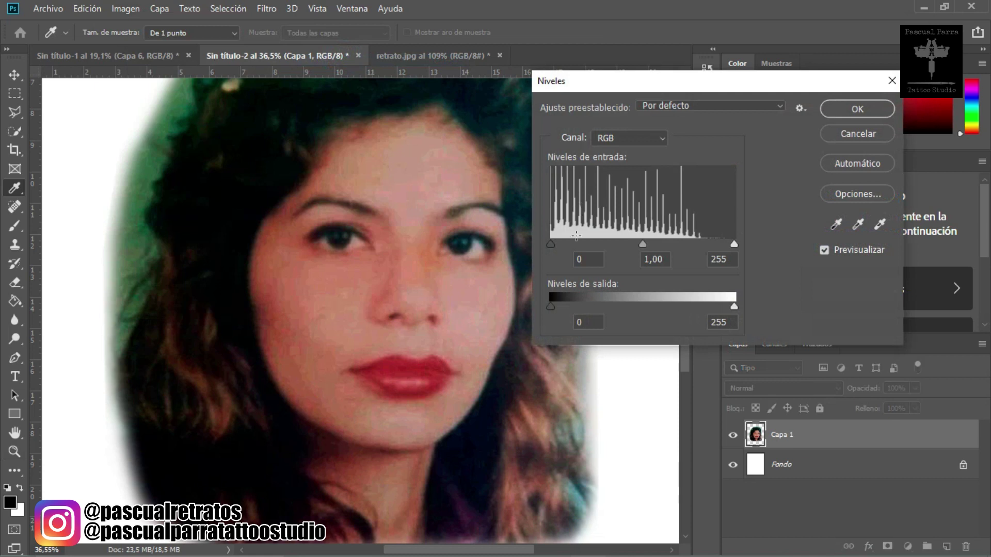
{"action": "left_click_drag", "start_coordinate": [551, 243], "coordinate": [553, 243]}
{"action": "left_click", "coordinate": [637, 243]}
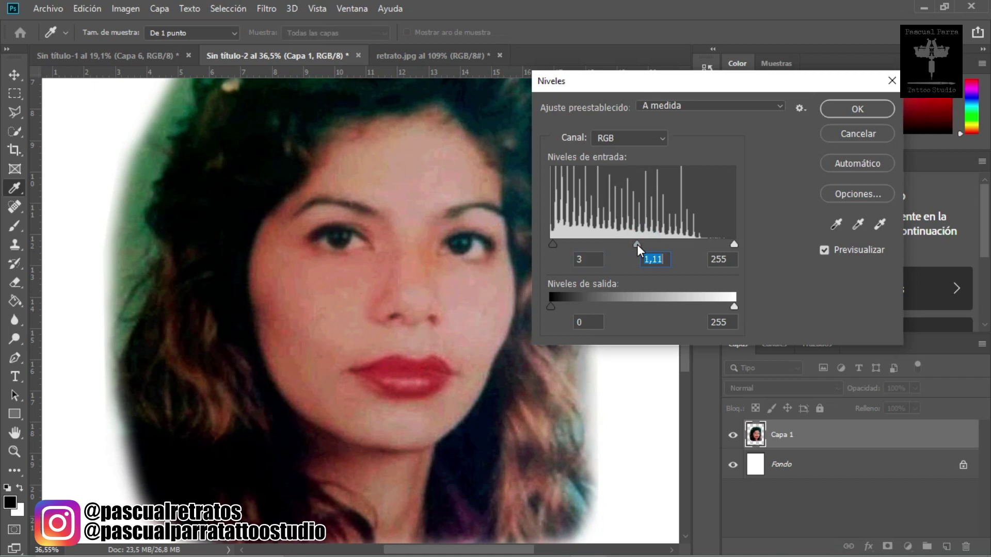
{"action": "left_click", "coordinate": [833, 105]}
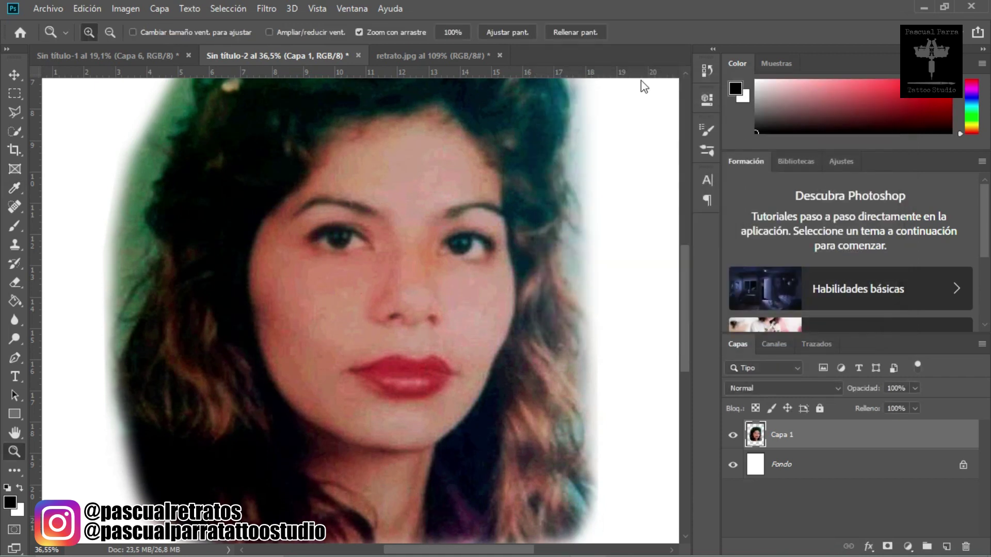
{"action": "left_click", "coordinate": [517, 32]}
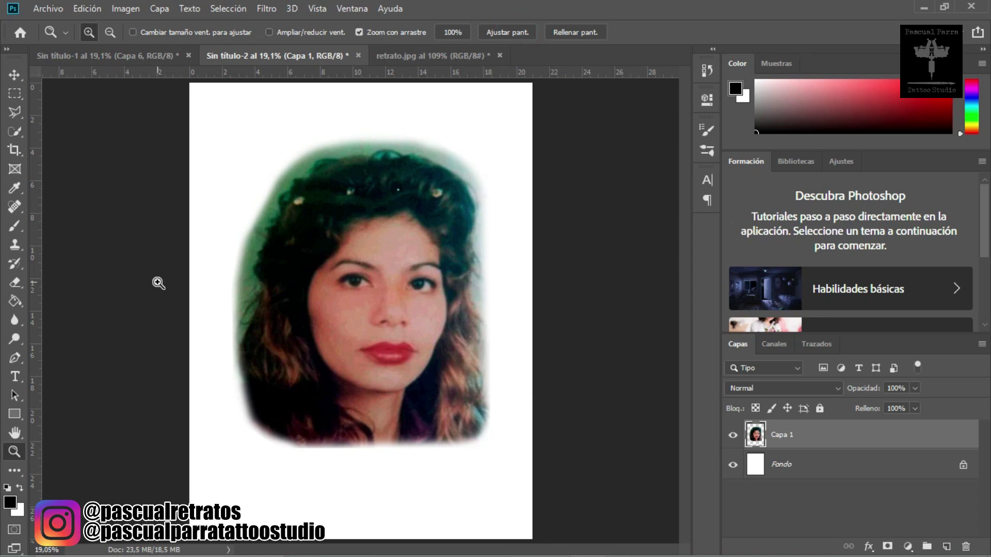